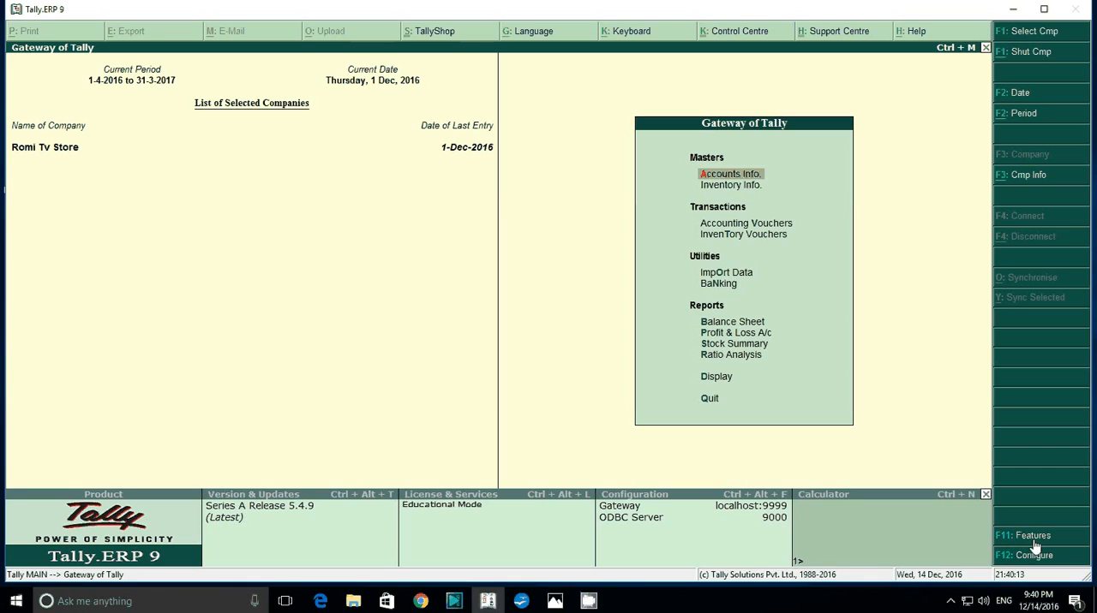
Enable purchase order processing in the company's inventory features and save the settings.
{"action": "left_click", "coordinate": [1033, 540]}
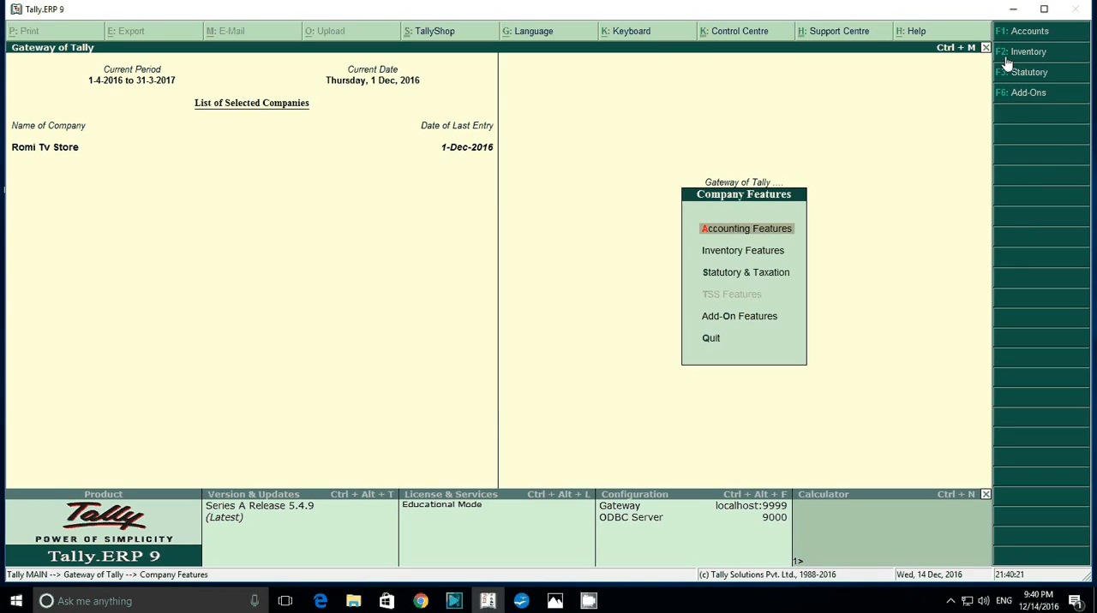
{"action": "left_click", "coordinate": [735, 259]}
{"action": "left_click", "coordinate": [736, 259]}
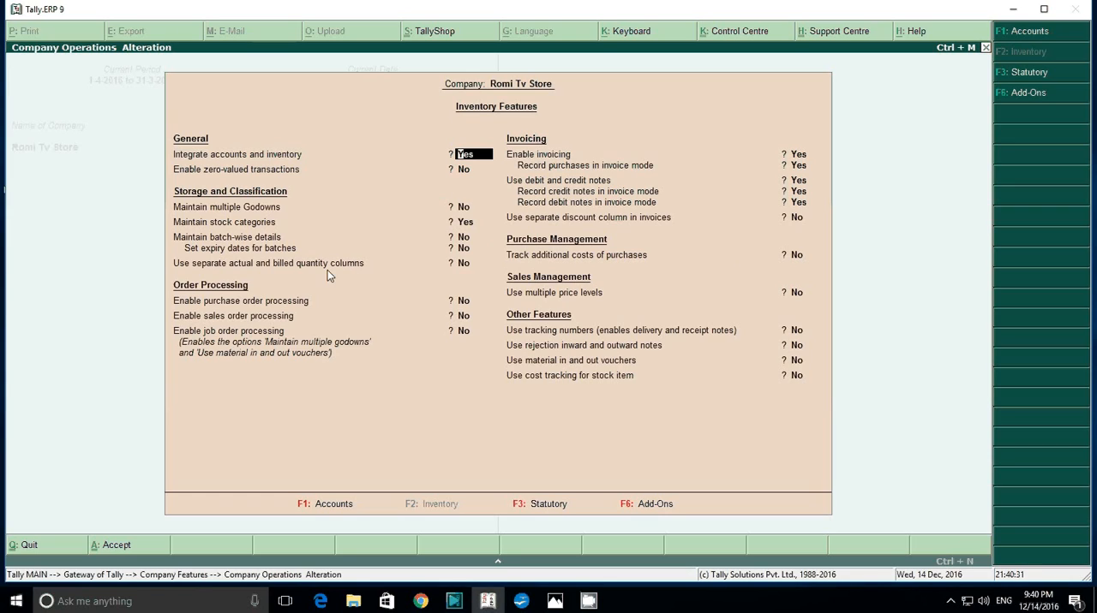
{"action": "key", "text": "Return"}
{"action": "key", "text": "Return"}
{"action": "key", "text": "Return"}
{"action": "key", "text": "Return"}
{"action": "key", "text": "Return"}
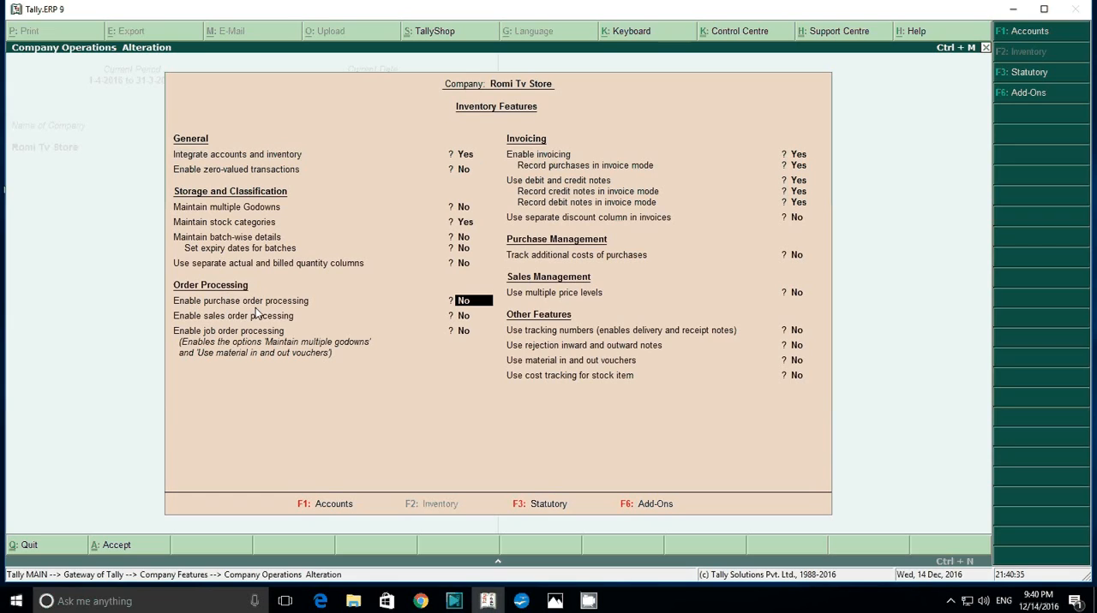
{"action": "type", "text": "y"}
{"action": "key", "text": "Return"}
{"action": "key", "text": "Return"}
{"action": "key", "text": "Return"}
{"action": "key", "text": "Return"}
{"action": "key", "text": "Return"}
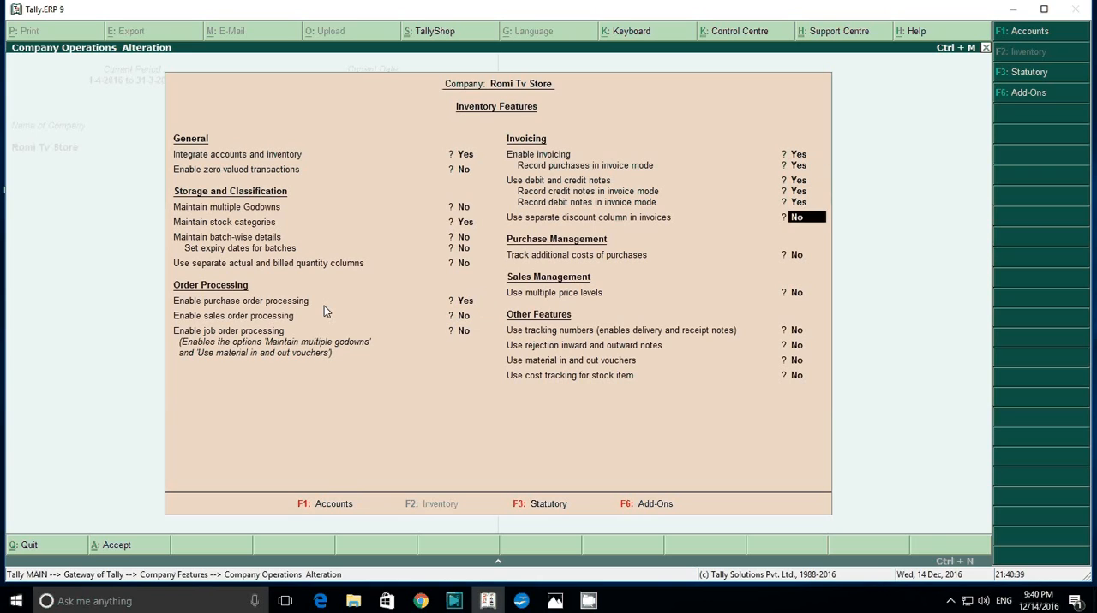
{"action": "key", "text": "Return"}
{"action": "key", "text": "Return"}
{"action": "key", "text": "Return"}
{"action": "key", "text": "Return"}
{"action": "key", "text": "Return"}
{"action": "key", "text": "Return"}
{"action": "key", "text": "Escape"}
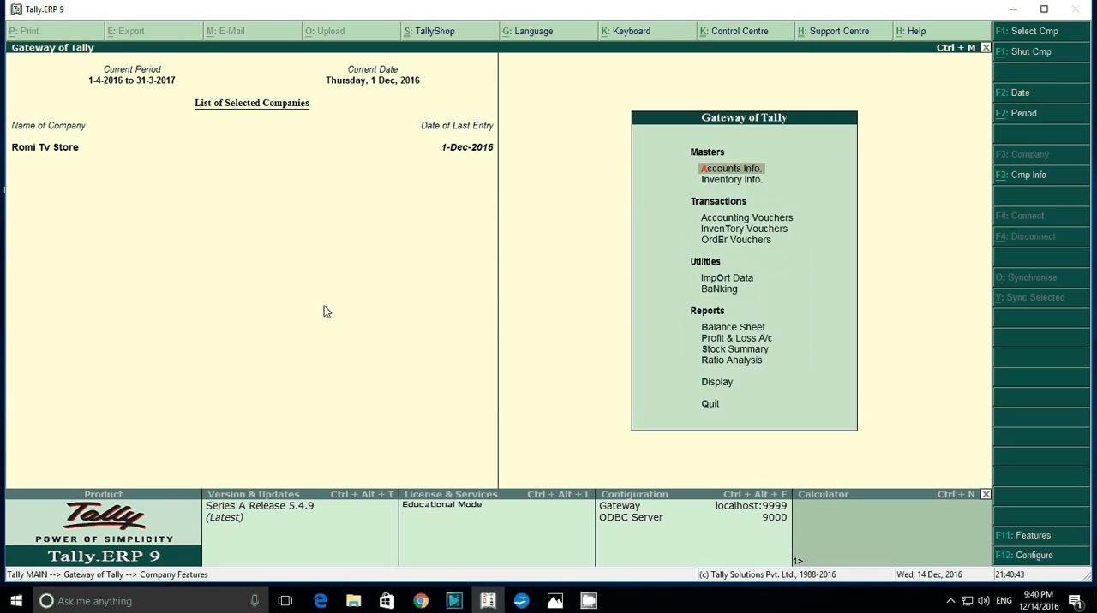
Open a purchase order voucher, and review the order list for Suresh Electronic in the Photos image 1a.jpg.
{"action": "key", "text": "Down"}
{"action": "key", "text": "Down"}
{"action": "key", "text": "Down"}
{"action": "key", "text": "Down"}
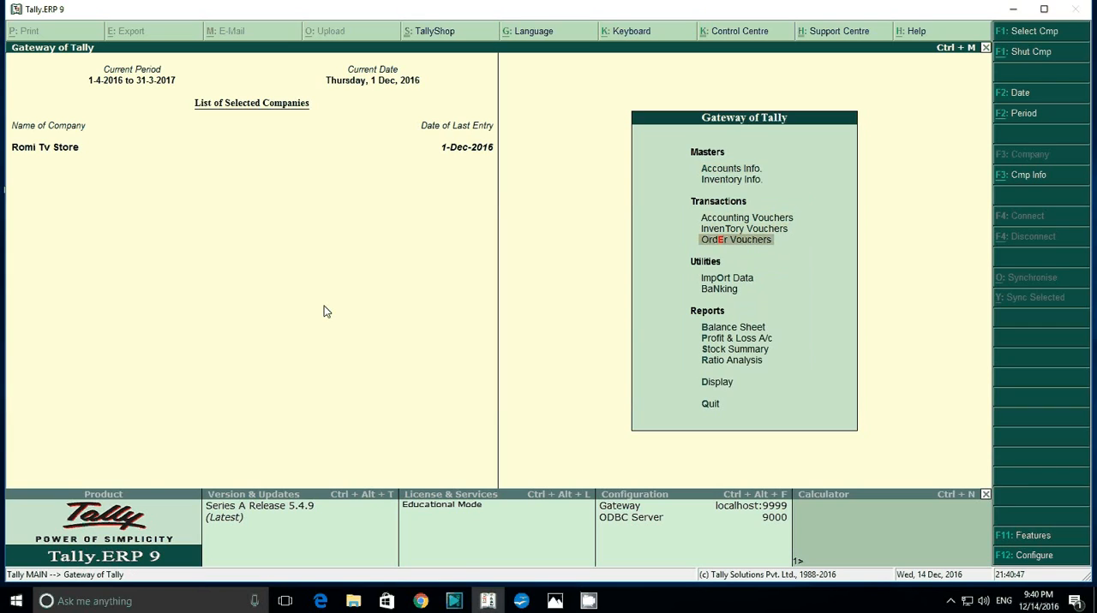
{"action": "key", "text": "Return"}
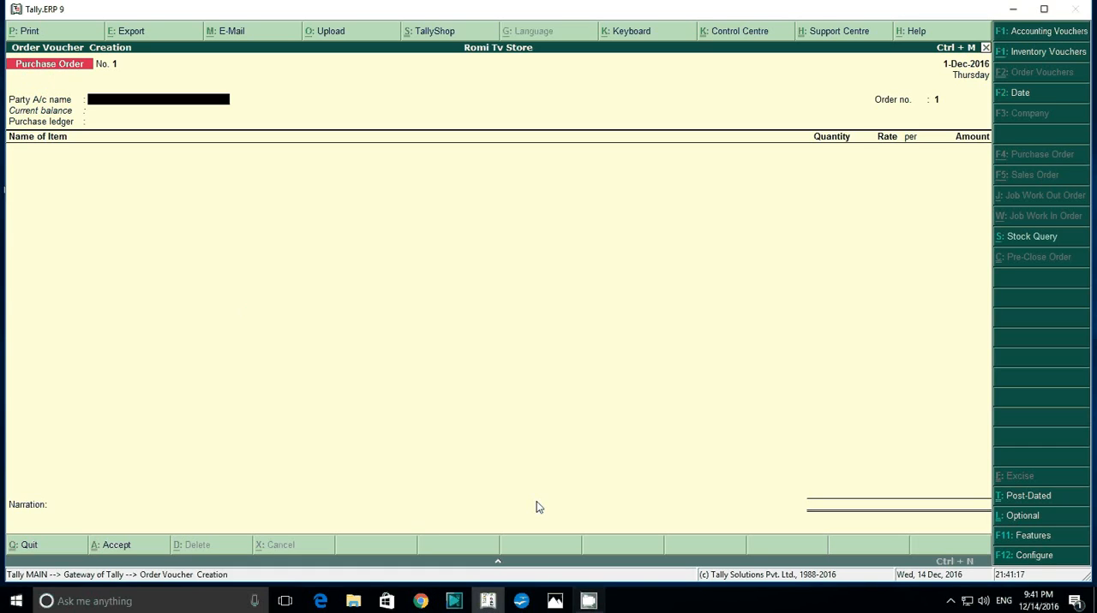
{"action": "left_click", "coordinate": [555, 603]}
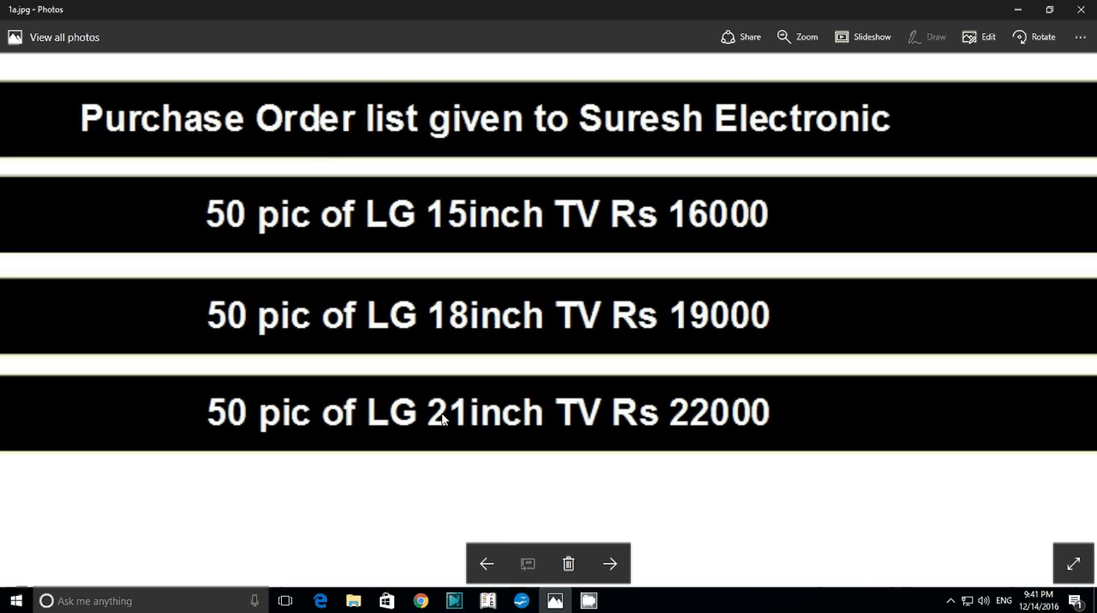
{"action": "left_click", "coordinate": [489, 601]}
Quit the blank voucher and examine the detailed stock summary for the LG 15inch and 18inch TVs.
{"action": "key", "text": "Escape"}
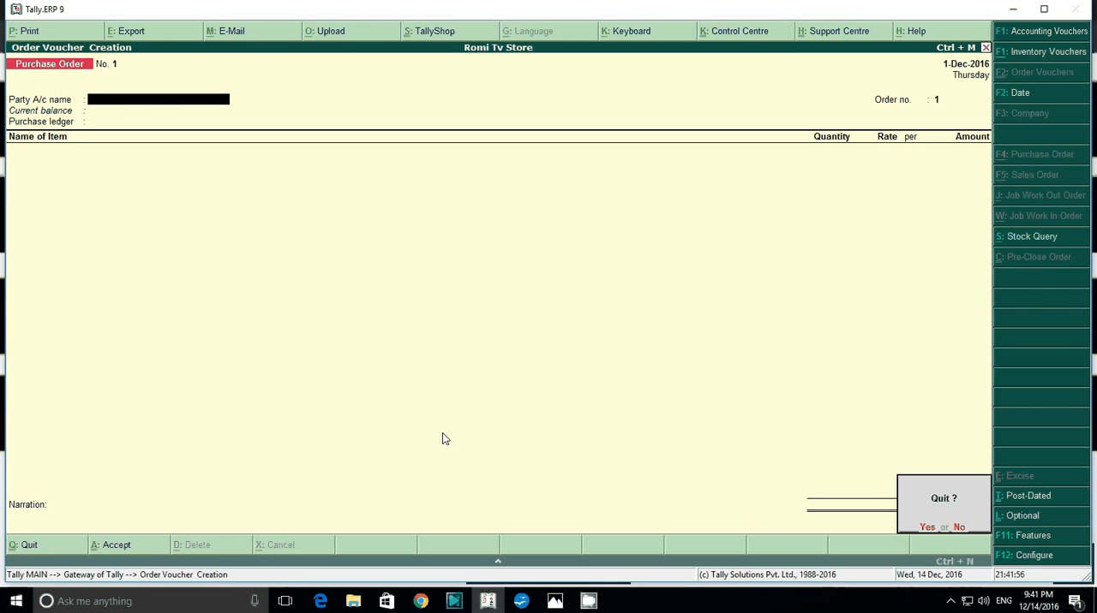
{"action": "key", "text": "y"}
{"action": "key", "text": "Down"}
{"action": "key", "text": "Down"}
{"action": "key", "text": "Down"}
{"action": "key", "text": "Down"}
{"action": "key", "text": "Down"}
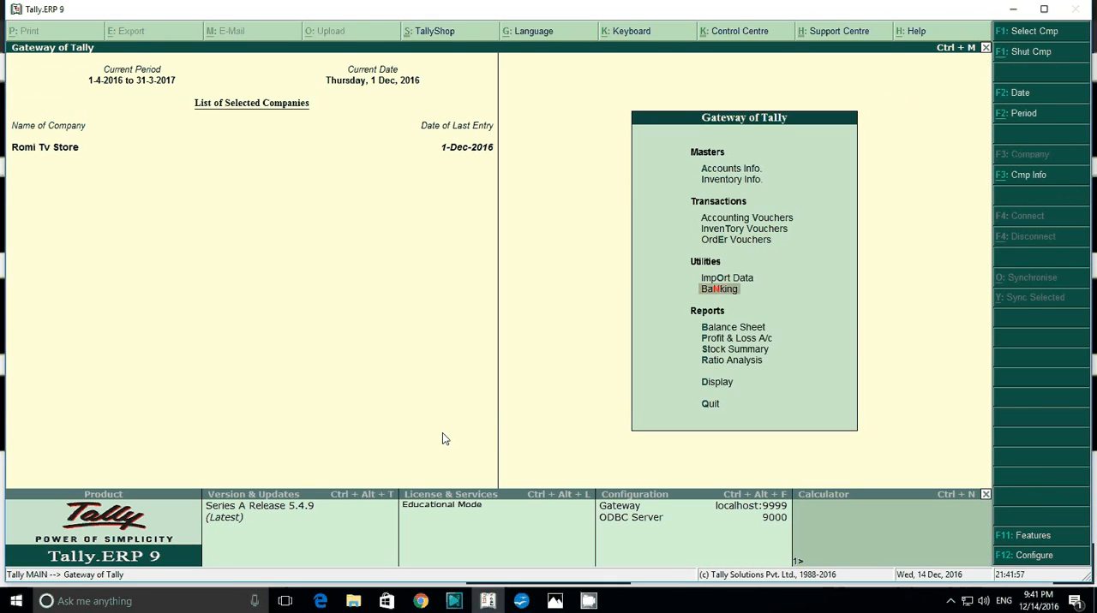
{"action": "key", "text": "Return"}
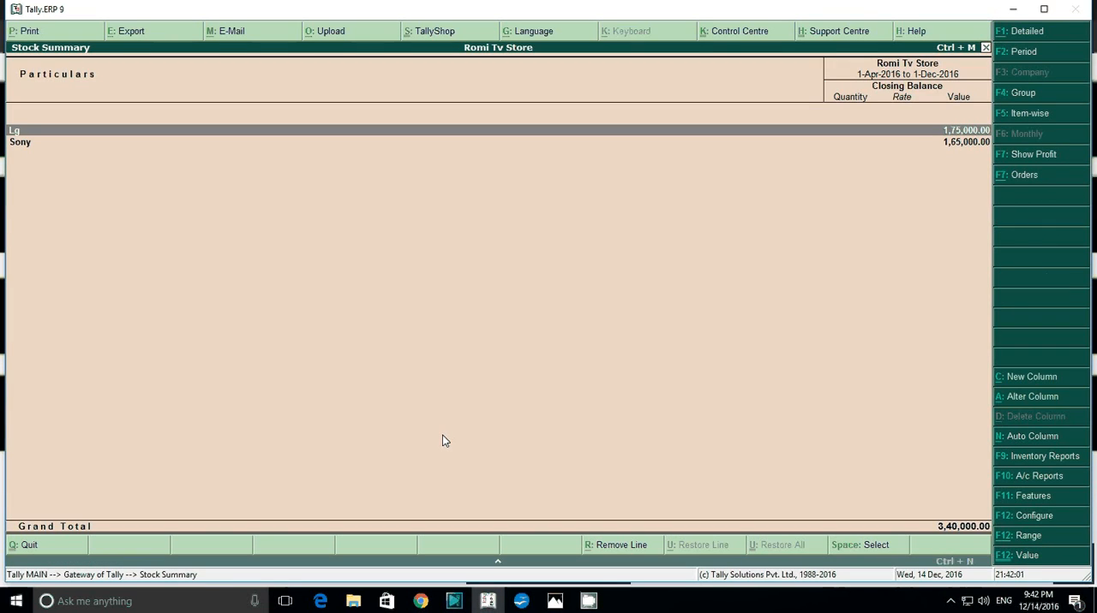
{"action": "key", "text": "alt+F1"}
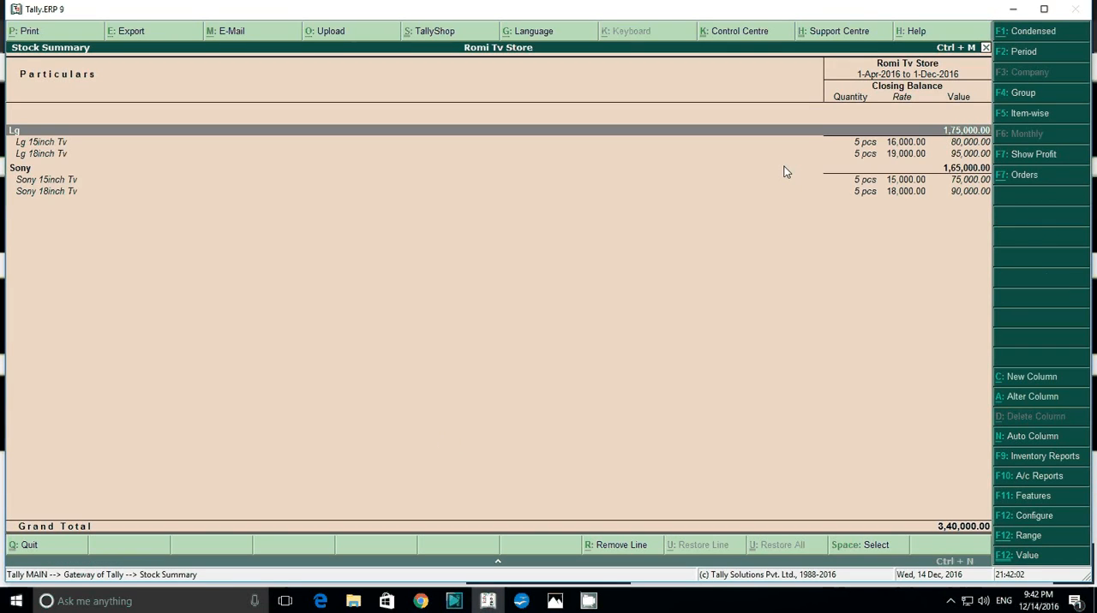
{"action": "left_click", "coordinate": [59, 146]}
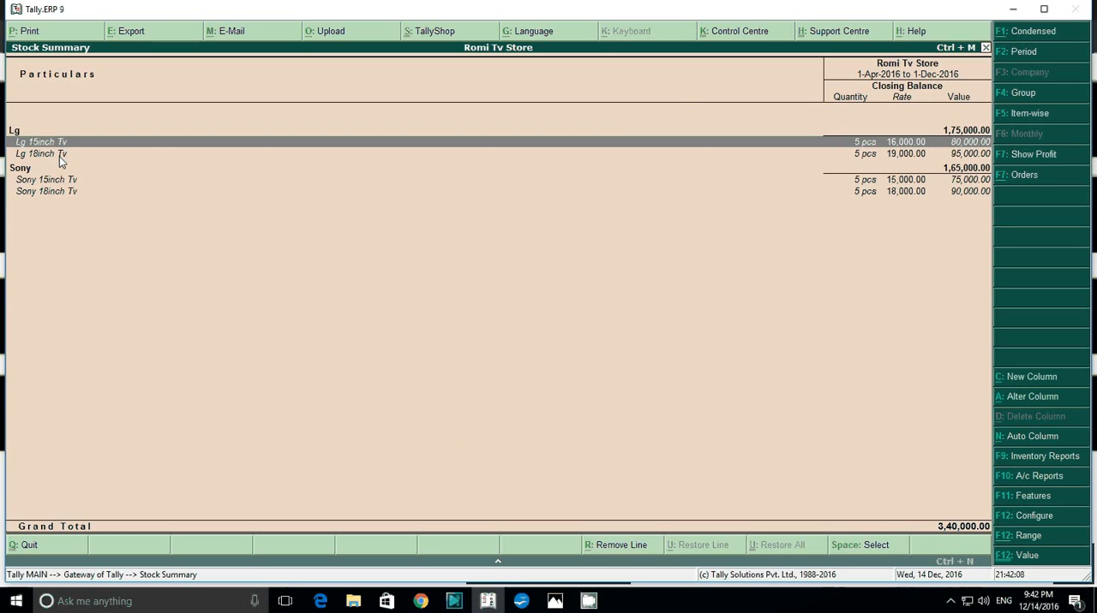
{"action": "left_click", "coordinate": [61, 158]}
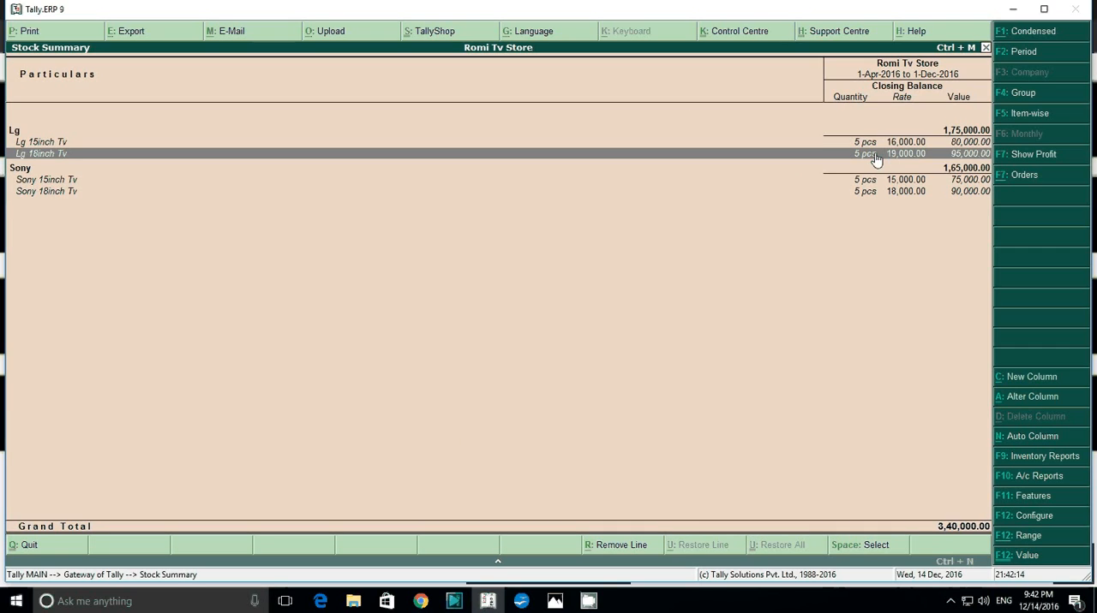
Leave the stock summary and open a new purchase order voucher.
{"action": "key", "text": "Escape"}
{"action": "key", "text": "Up"}
{"action": "key", "text": "Up"}
{"action": "key", "text": "Up"}
{"action": "key", "text": "Up"}
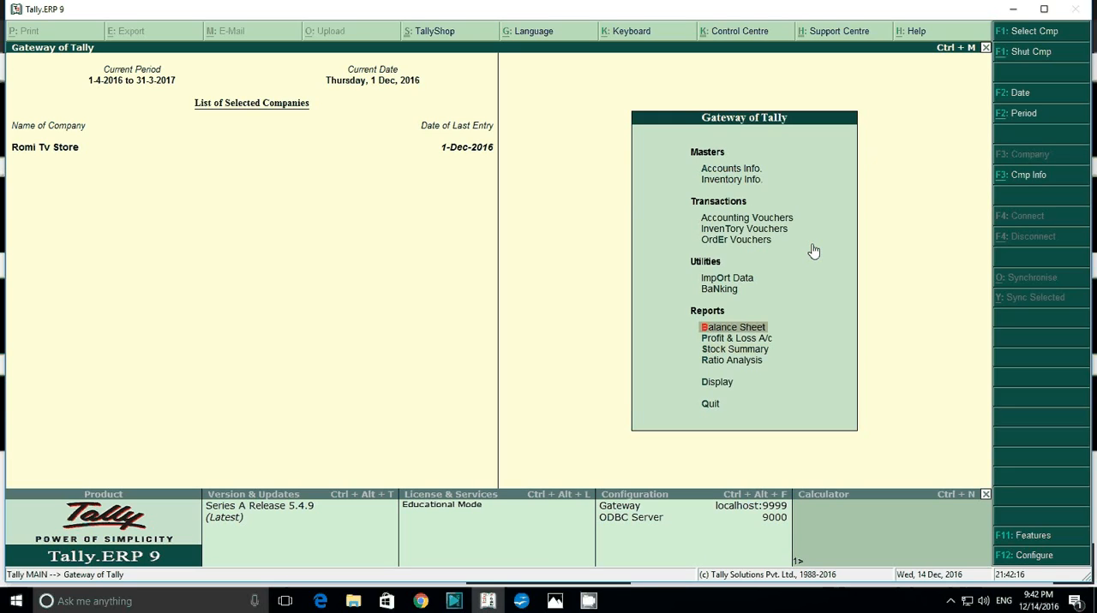
{"action": "key", "text": "Up"}
{"action": "key", "text": "Return"}
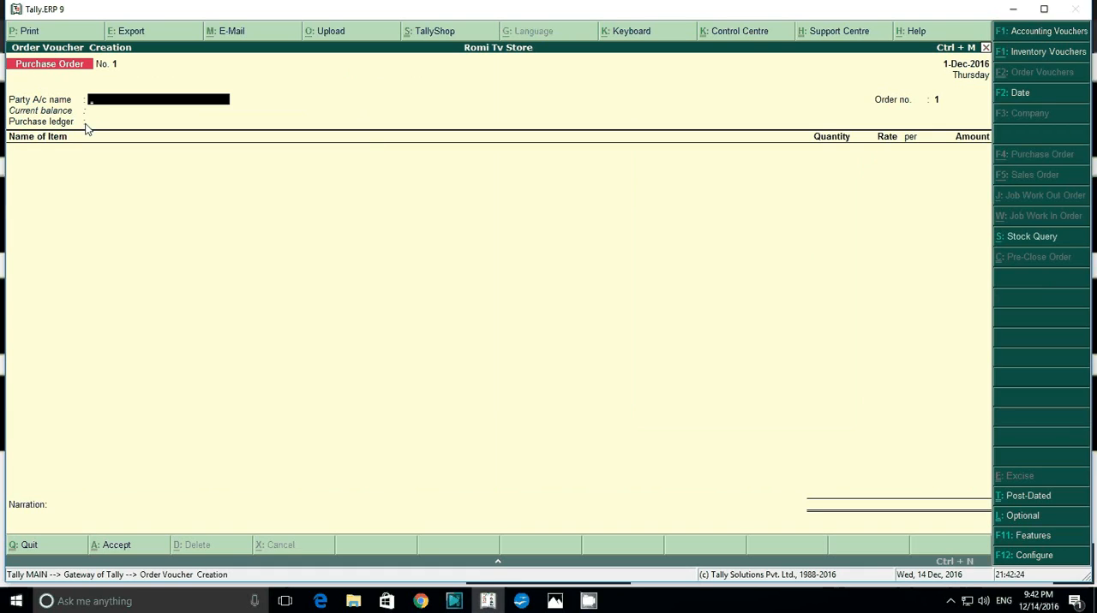
Set the purchase order's party account to Suresh Electronic, accepting the default order and supplier details.
{"action": "type", "text": "S"}
{"action": "key", "text": "Down"}
{"action": "key", "text": "Down"}
{"action": "key", "text": "Down"}
{"action": "key", "text": "Down"}
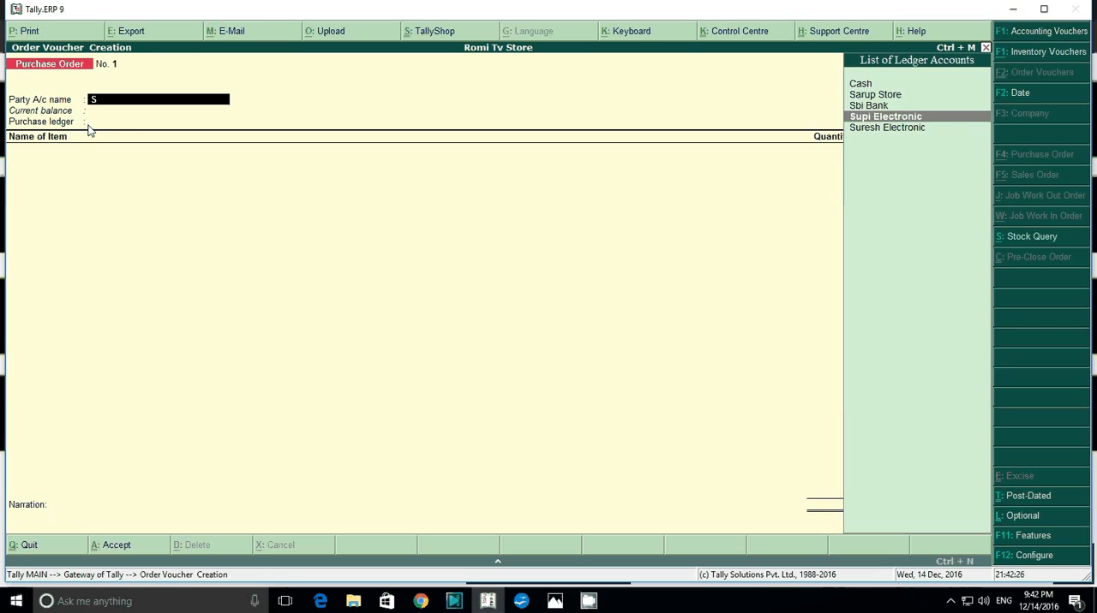
{"action": "key", "text": "Return"}
{"action": "key", "text": "Return"}
{"action": "key", "text": "Return"}
{"action": "key", "text": "Return"}
{"action": "key", "text": "Return"}
{"action": "key", "text": "Return"}
{"action": "key", "text": "Return"}
{"action": "key", "text": "Return"}
{"action": "key", "text": "Return"}
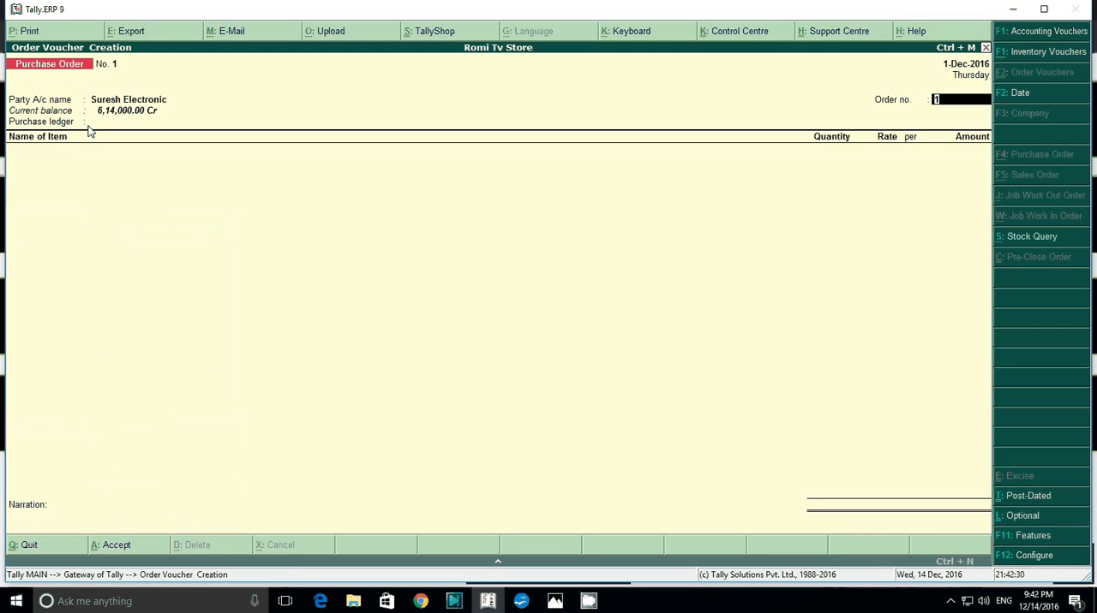
Set the order number to 101 and choose Purchase as the purchase ledger.
{"action": "type", "text": "101"}
{"action": "key", "text": "Return"}
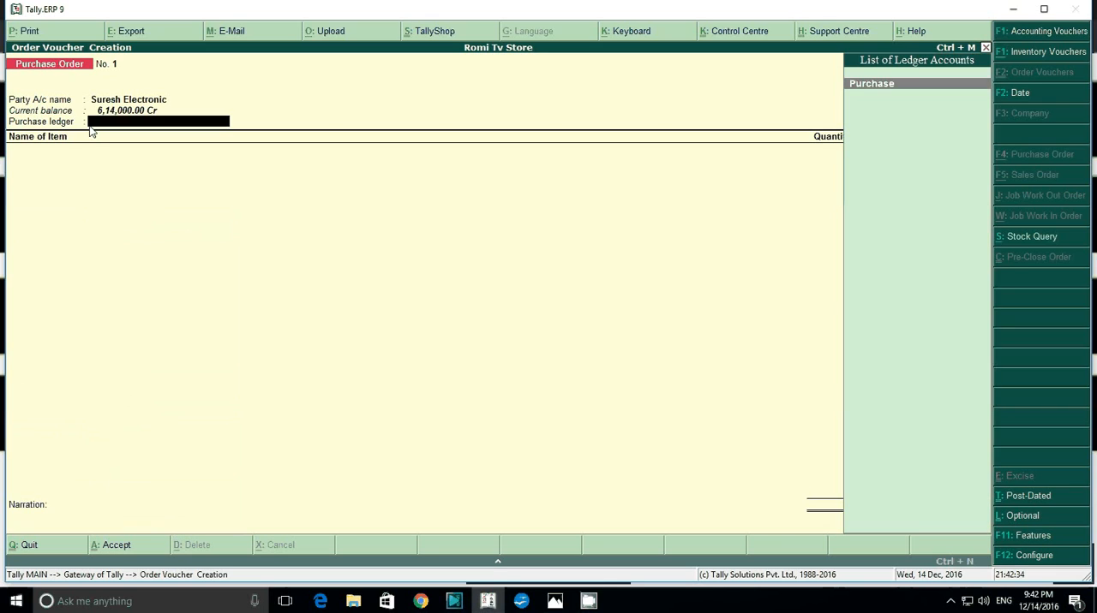
{"action": "key", "text": "Return"}
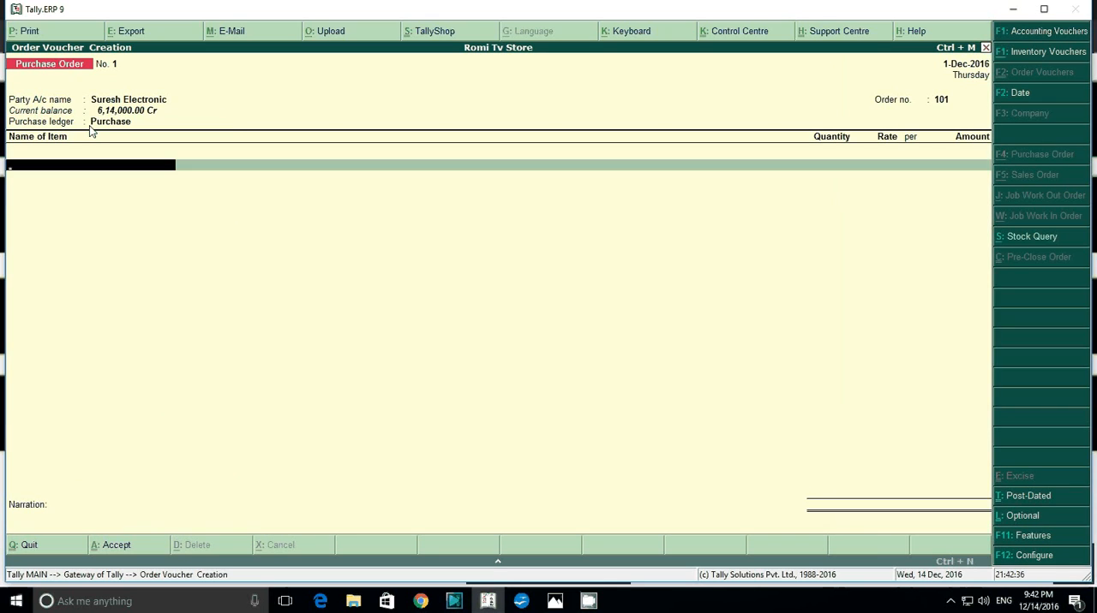
Add the item Lg 15inch Tv, due on 1-Dec-2016, with 50 pcs at a rate of 16,000.
{"action": "type", "text": "L"}
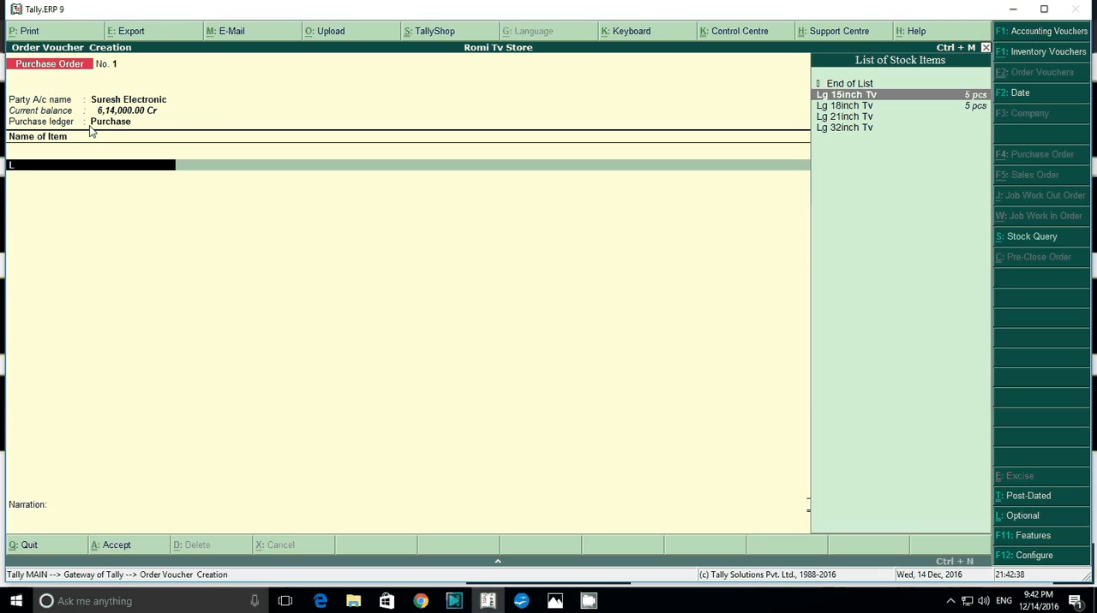
{"action": "key", "text": "Return"}
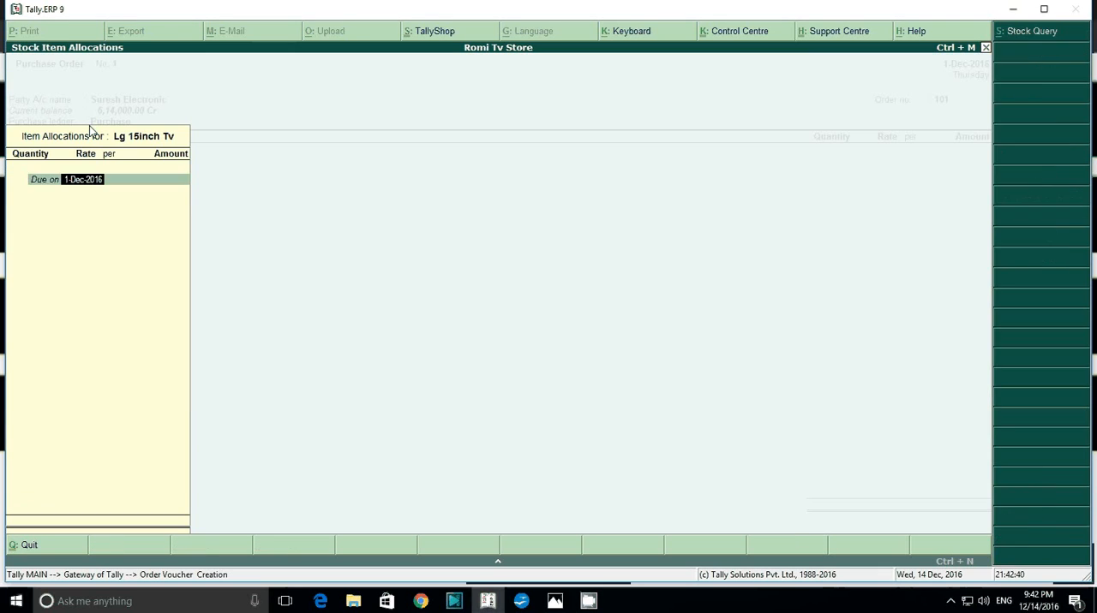
{"action": "key", "text": "Return"}
{"action": "type", "text": "50"}
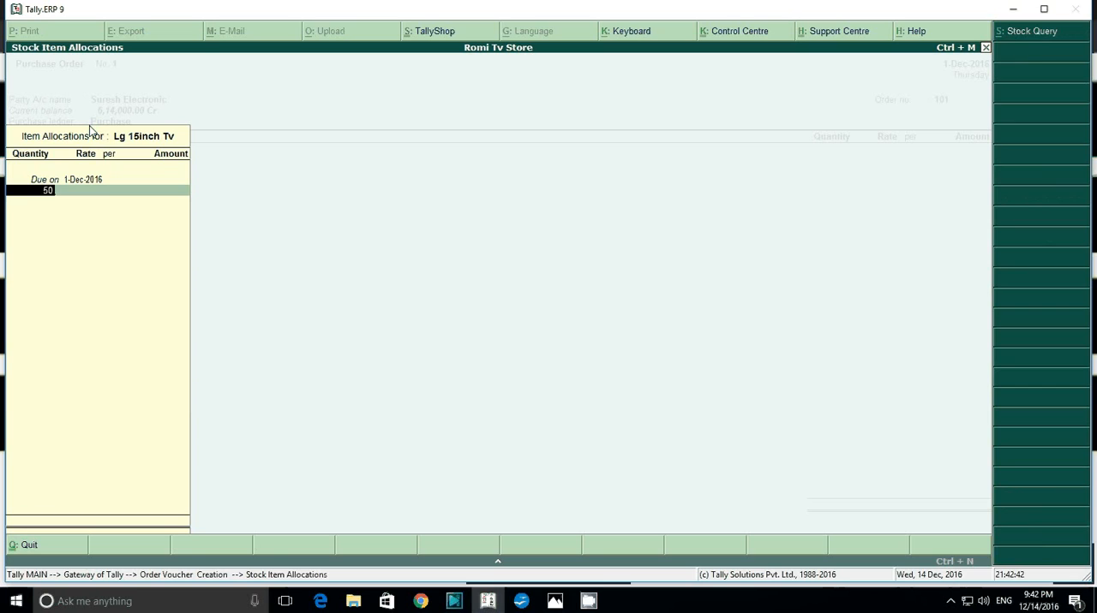
{"action": "key", "text": "Return"}
{"action": "key", "text": "Return"}
{"action": "key", "text": "Return"}
{"action": "key", "text": "Return"}
{"action": "key", "text": "Return"}
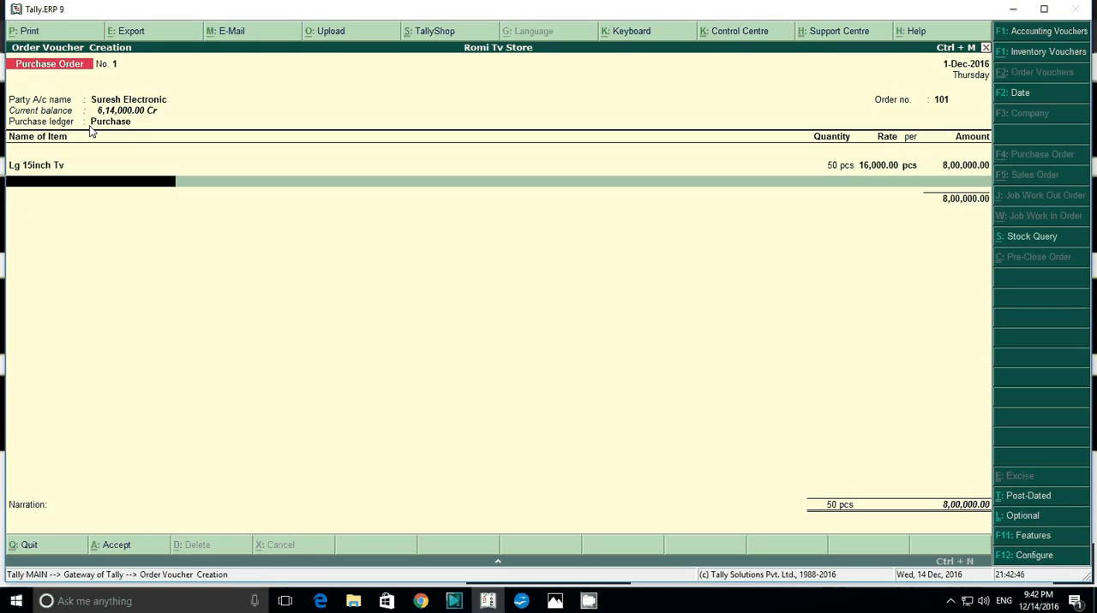
Add the item Lg 18inch Tv, due on 1-Dec-2016, with 50 pcs at a rate of 19,000.
{"action": "key", "text": "Down"}
{"action": "key", "text": "Down"}
{"action": "key", "text": "Return"}
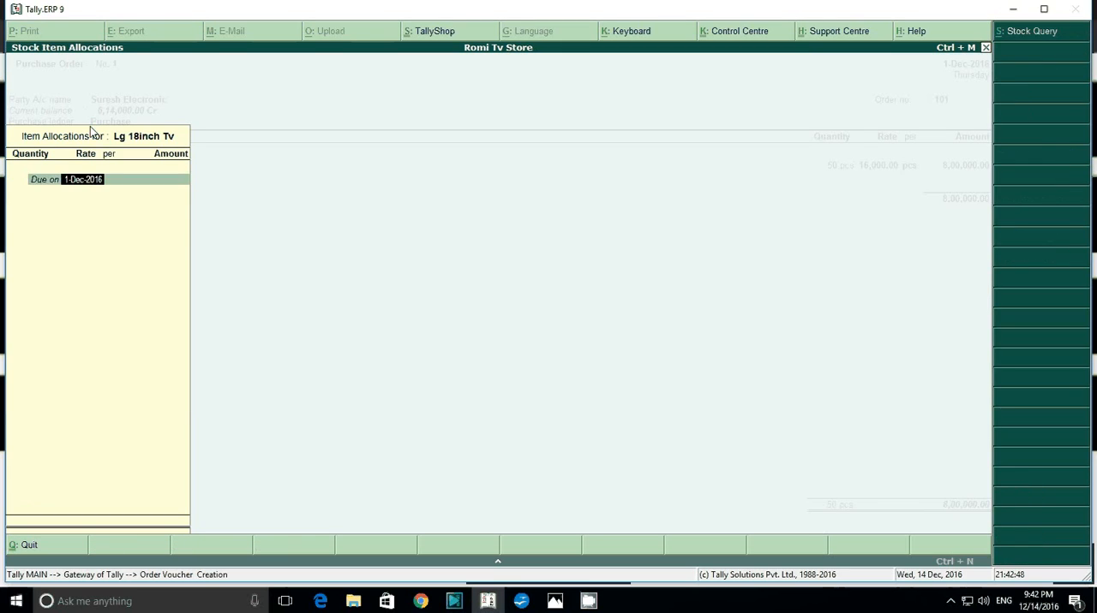
{"action": "key", "text": "Return"}
{"action": "type", "text": "50"}
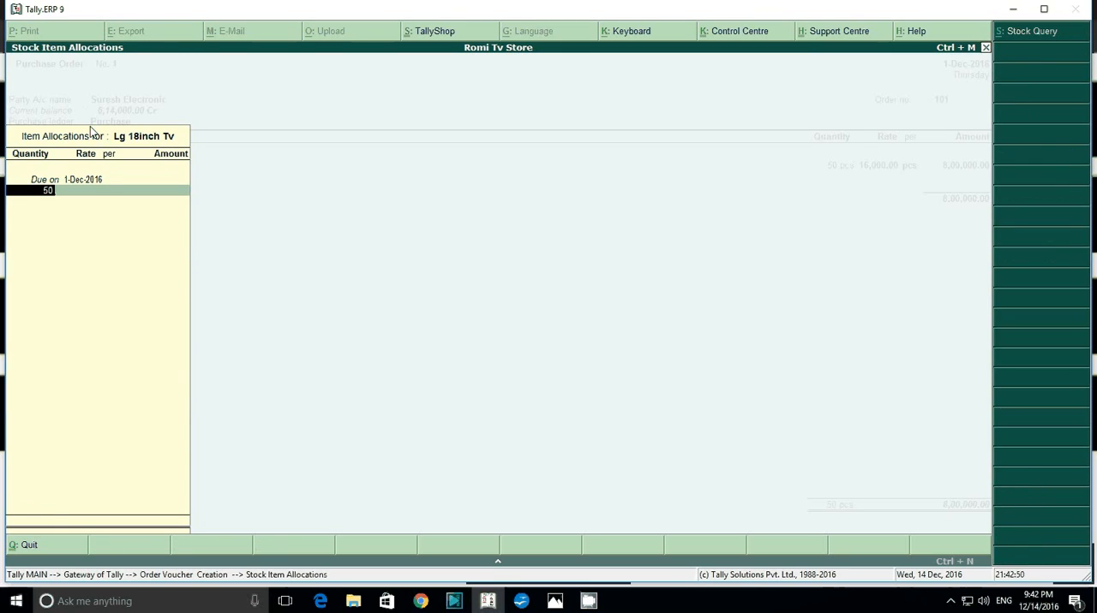
{"action": "key", "text": "Return"}
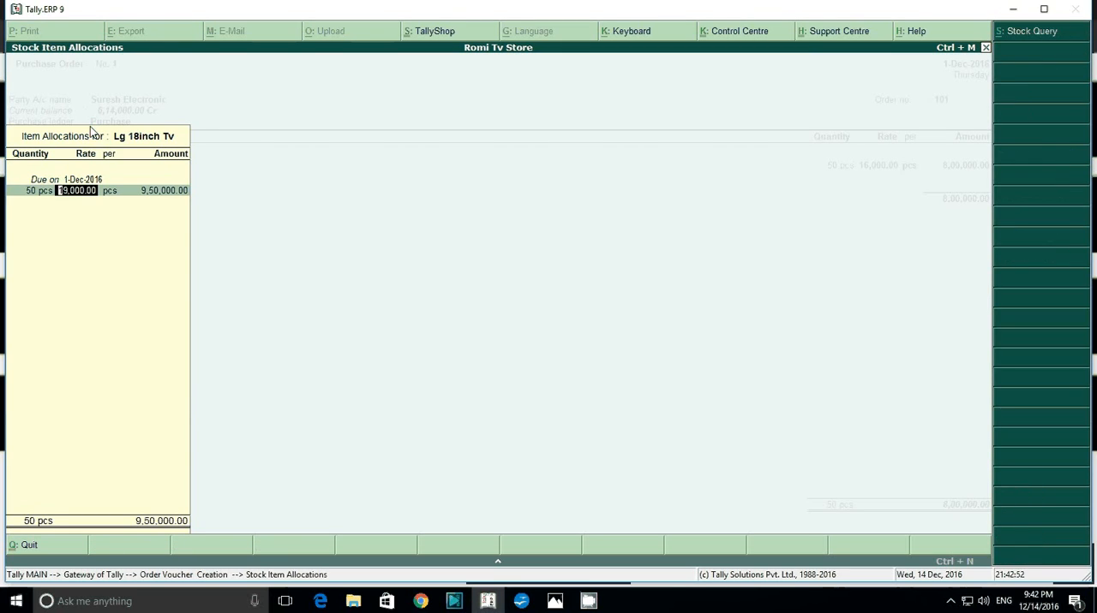
{"action": "key", "text": "Return"}
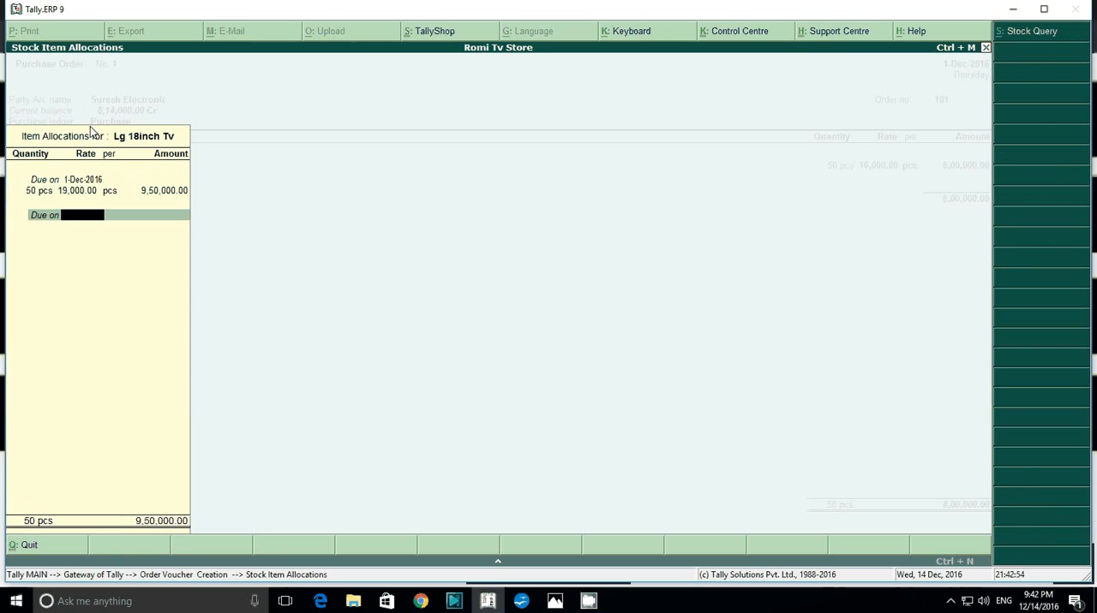
{"action": "key", "text": "Return"}
Add the item Lg 21inch Tv, due on 1-Dec-2016, with 50 pcs at a rate of 22,000.
{"action": "type", "text": "L"}
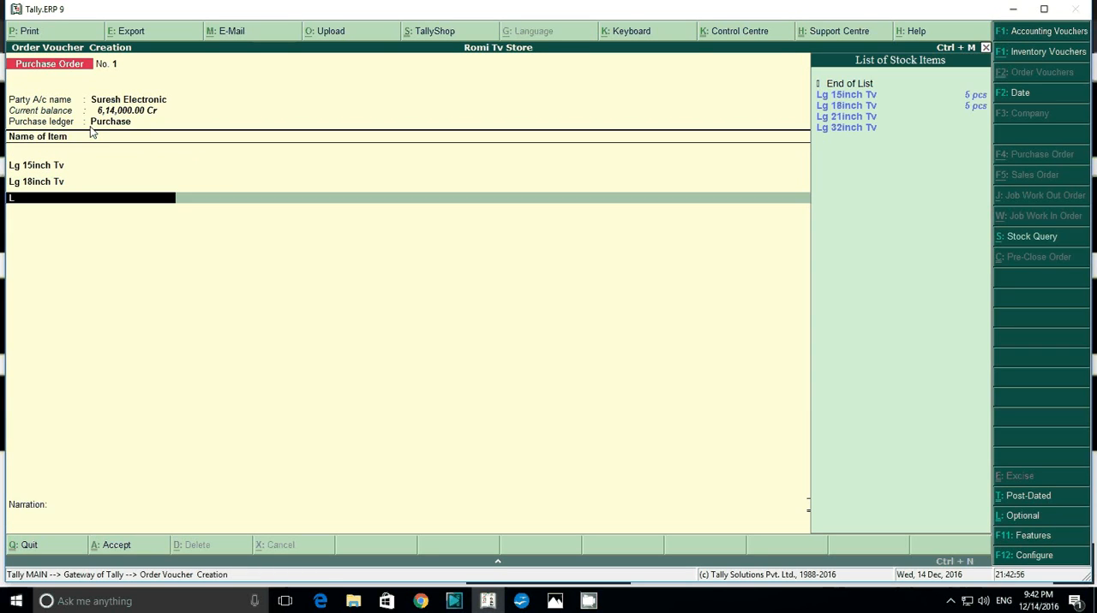
{"action": "key", "text": "Down"}
{"action": "key", "text": "Down"}
{"action": "key", "text": "Down"}
{"action": "key", "text": "Return"}
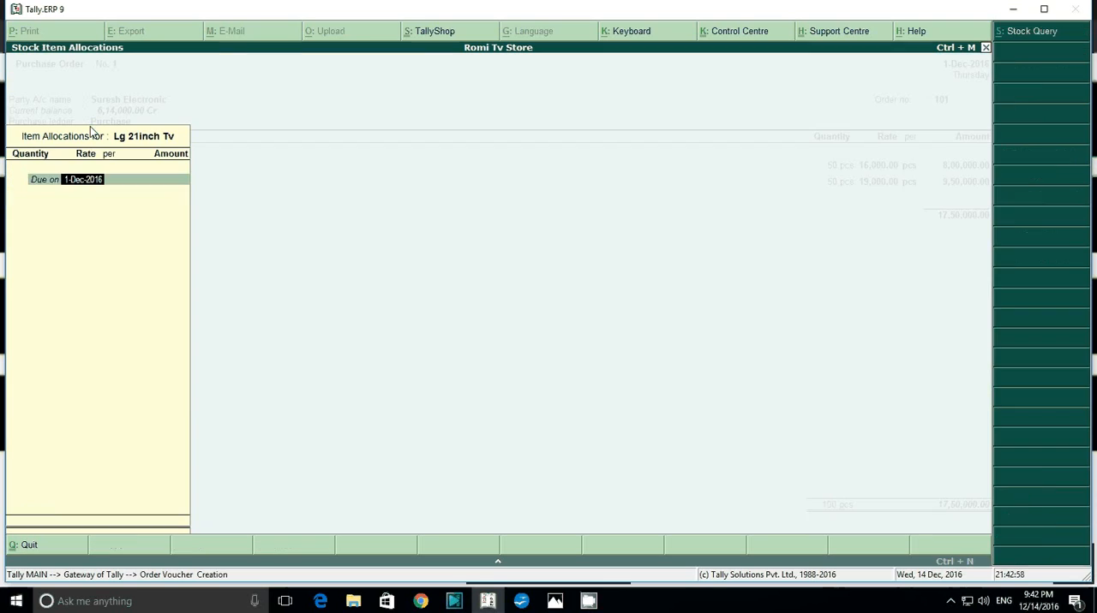
{"action": "key", "text": "Return"}
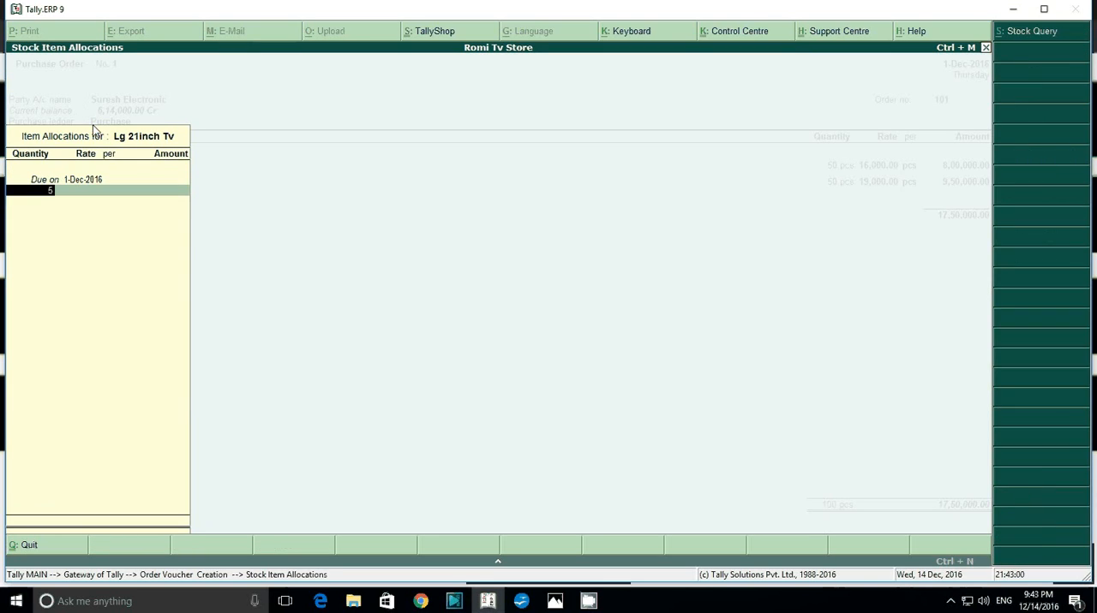
{"action": "type", "text": "50"}
{"action": "key", "text": "Return"}
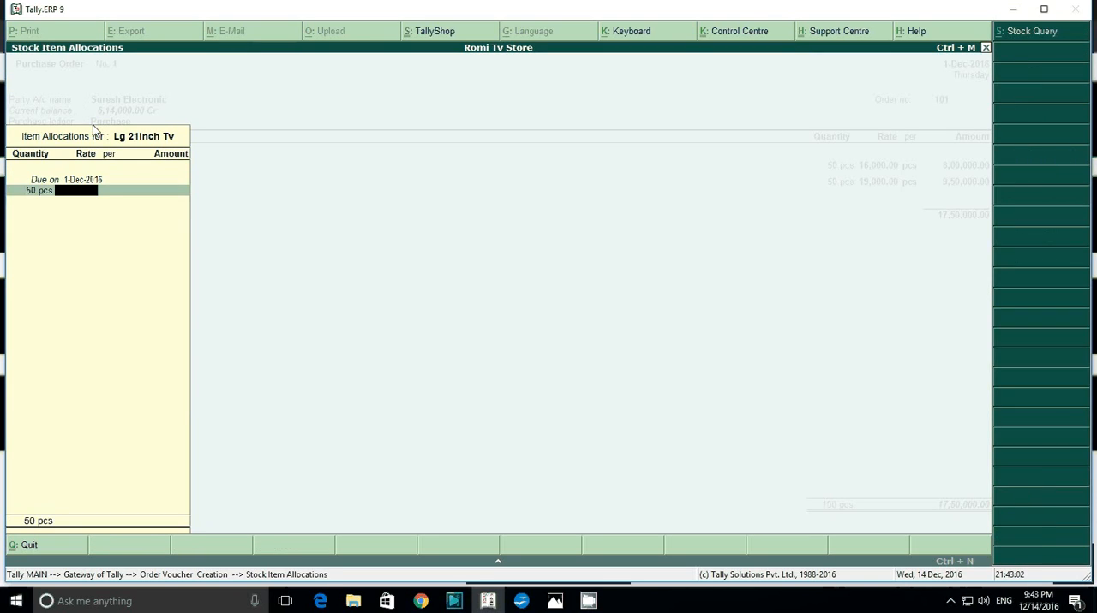
{"action": "type", "text": "22,000"}
{"action": "key", "text": "Return"}
{"action": "key", "text": "Return"}
{"action": "key", "text": "Return"}
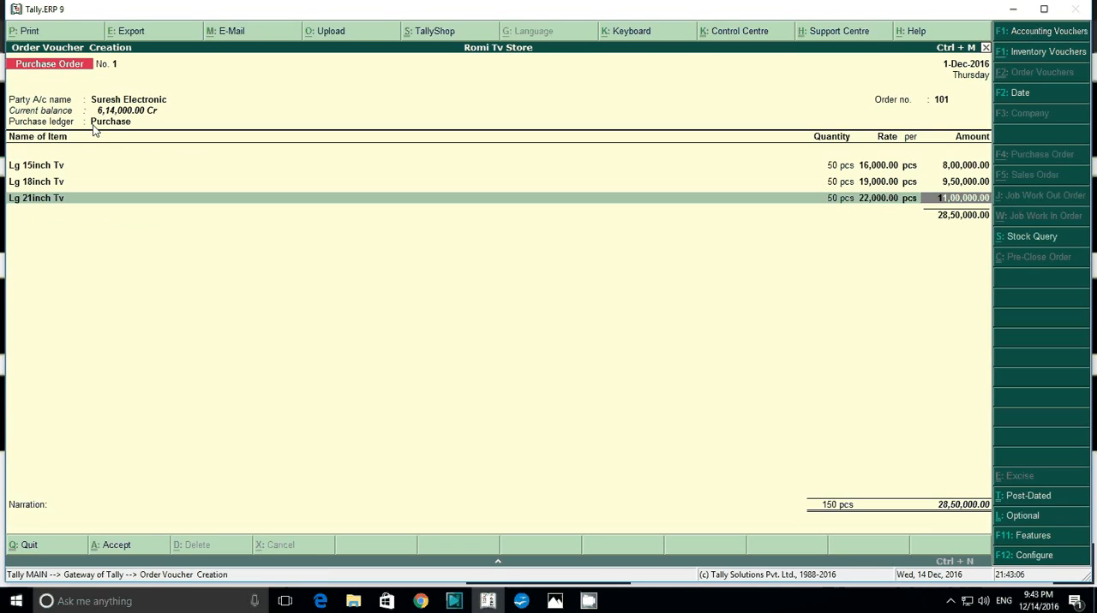
{"action": "key", "text": "Return"}
{"action": "key", "text": "Return"}
{"action": "key", "text": "Return"}
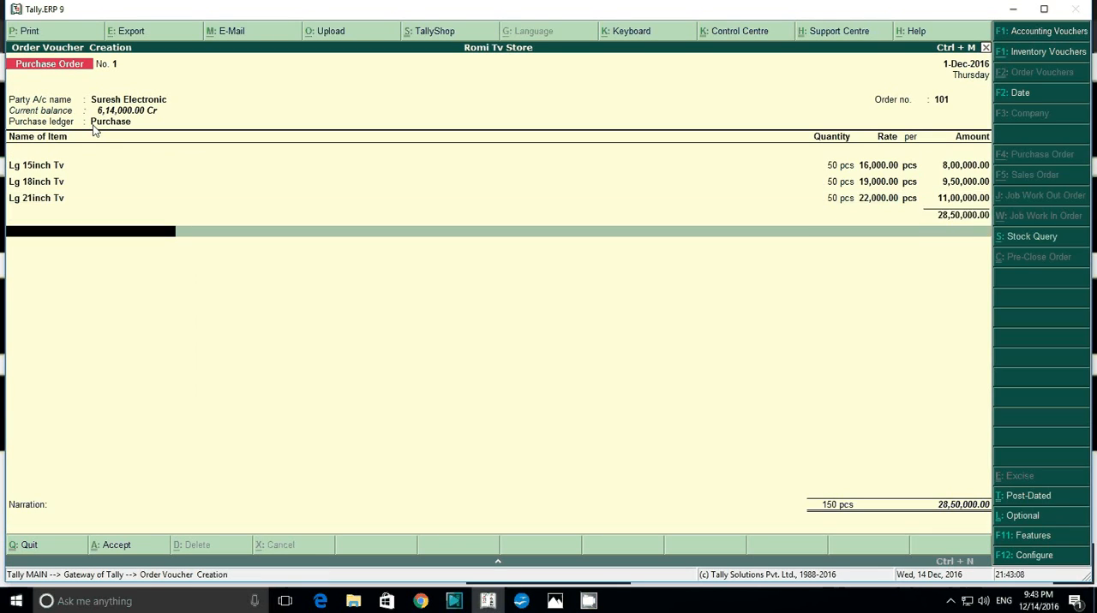
End the item list, save the purchase order without a narration, and leave voucher entry.
{"action": "key", "text": "Return"}
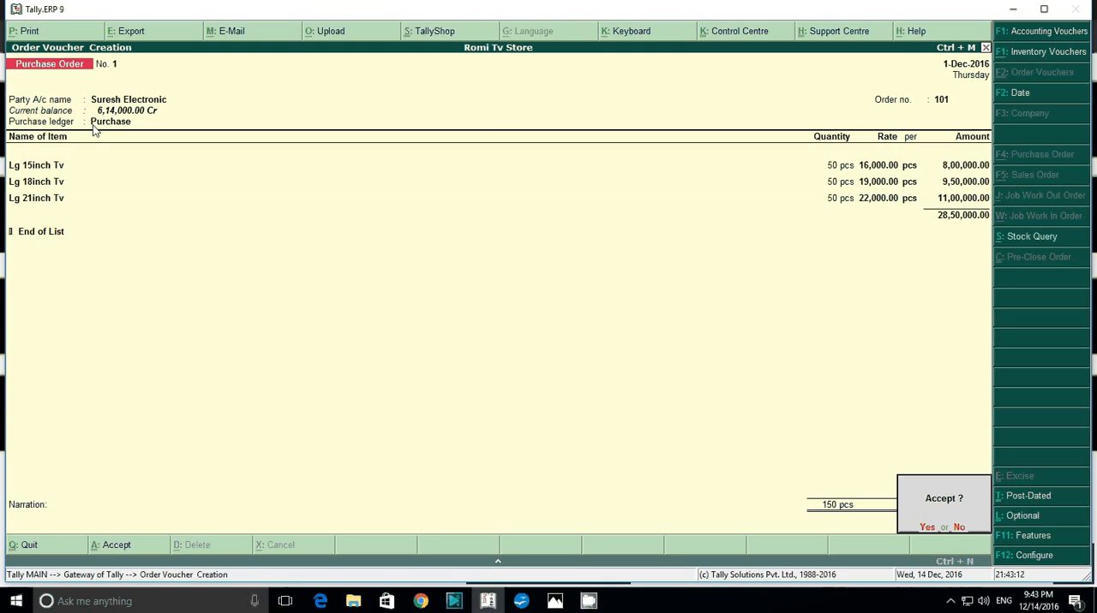
{"action": "key", "text": "Return"}
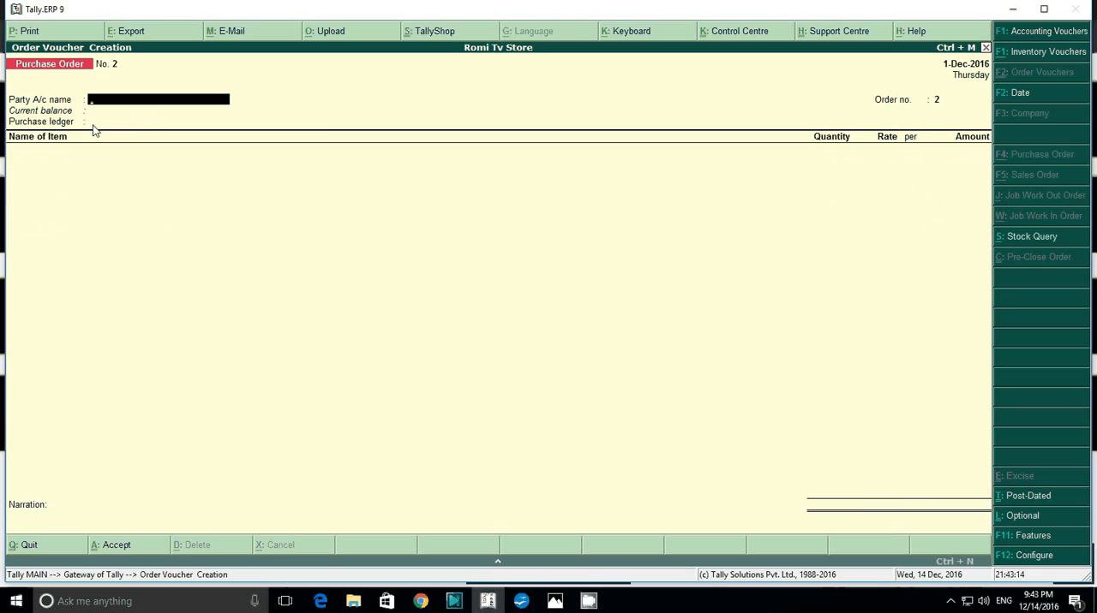
{"action": "key", "text": "Escape"}
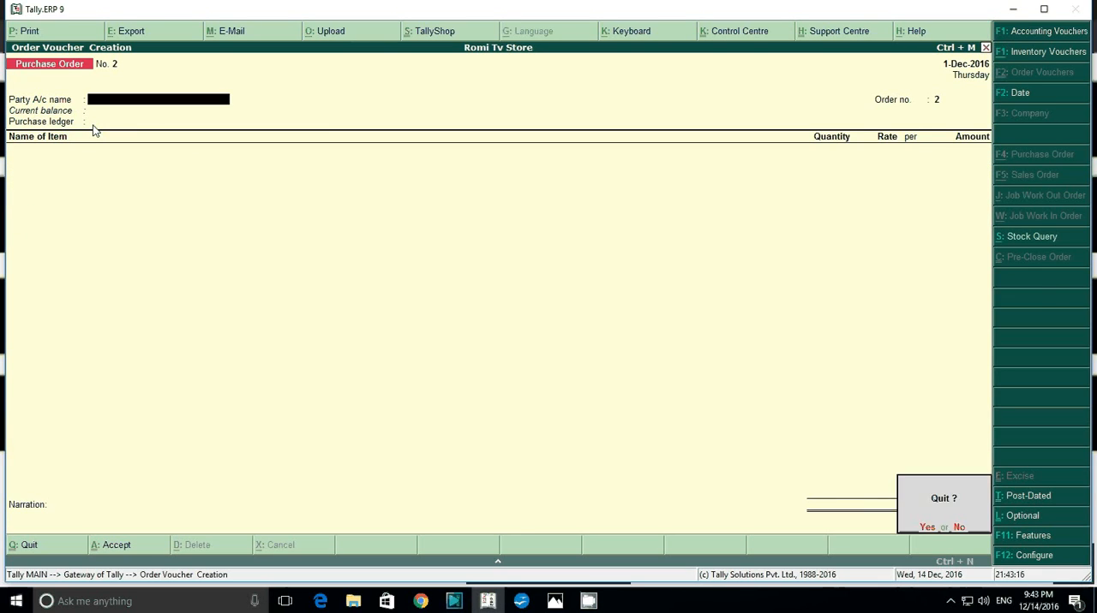
{"action": "key", "text": "Return"}
Examine the Stock Summary in detailed form, checking the closing quantities of the Lg TV items, and close the report.
{"action": "key", "text": "Down"}
{"action": "key", "text": "Down"}
{"action": "key", "text": "Down"}
{"action": "key", "text": "Down"}
{"action": "key", "text": "Down"}
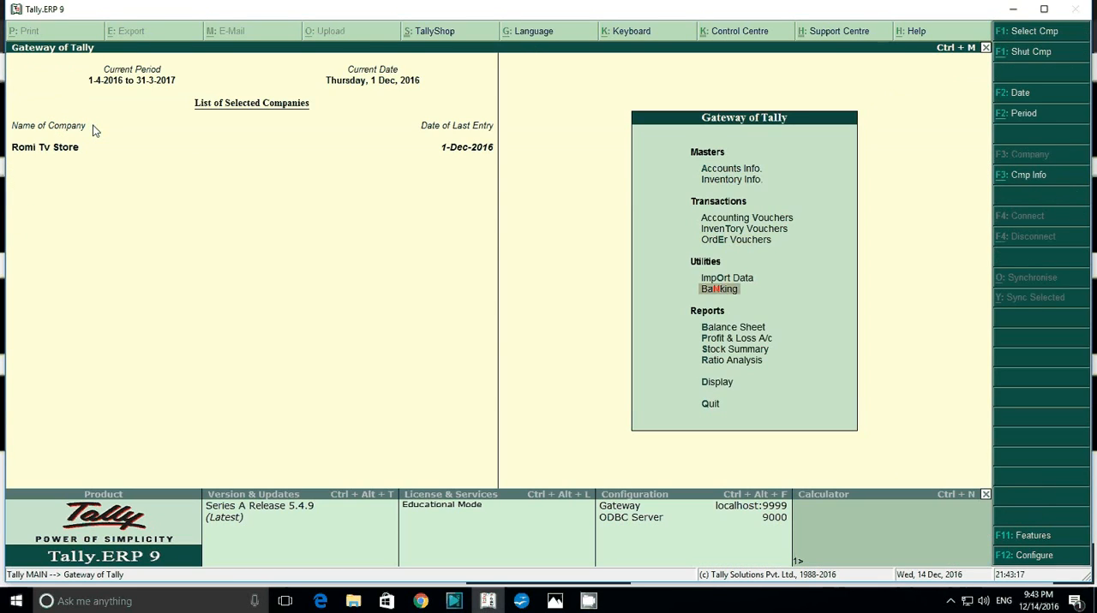
{"action": "key", "text": "Return"}
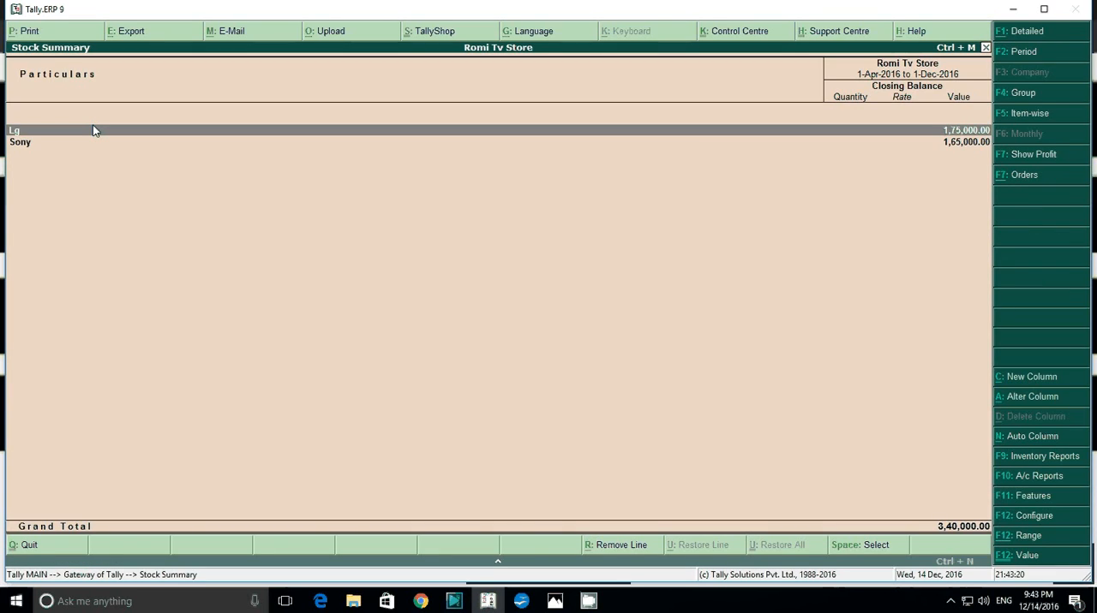
{"action": "key", "text": "alt+F1"}
{"action": "key", "text": "Down"}
{"action": "key", "text": "Down"}
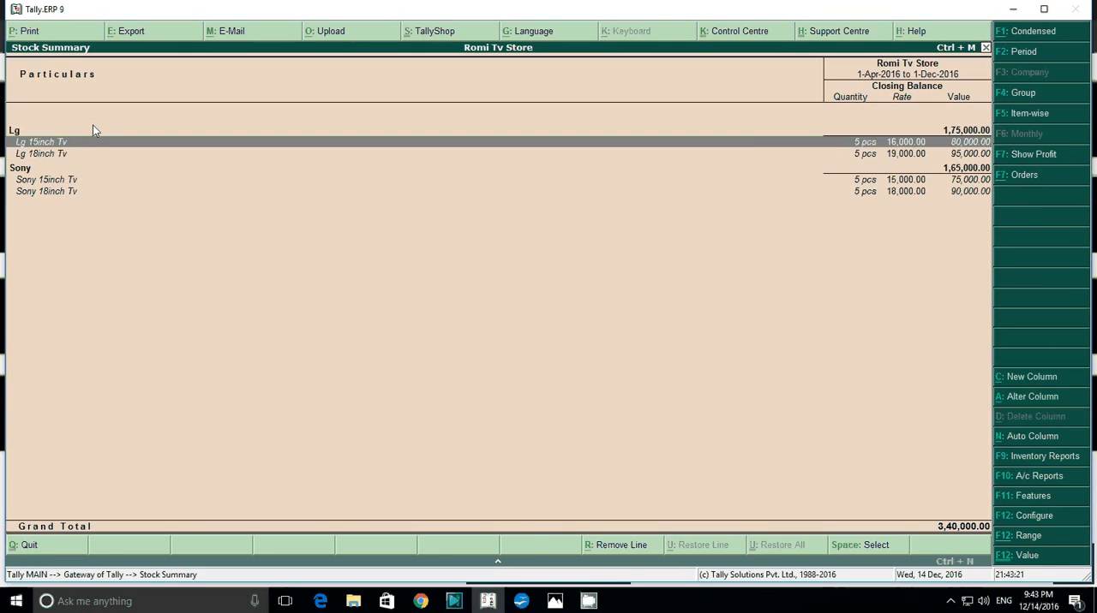
{"action": "key", "text": "Up"}
{"action": "key", "text": "Down"}
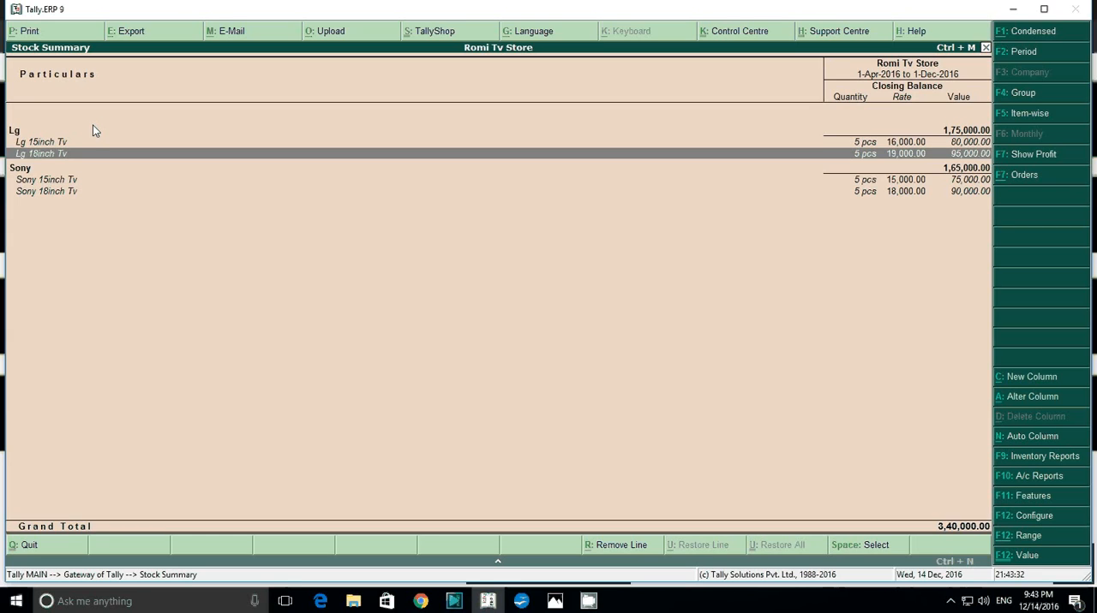
{"action": "key", "text": "Escape"}
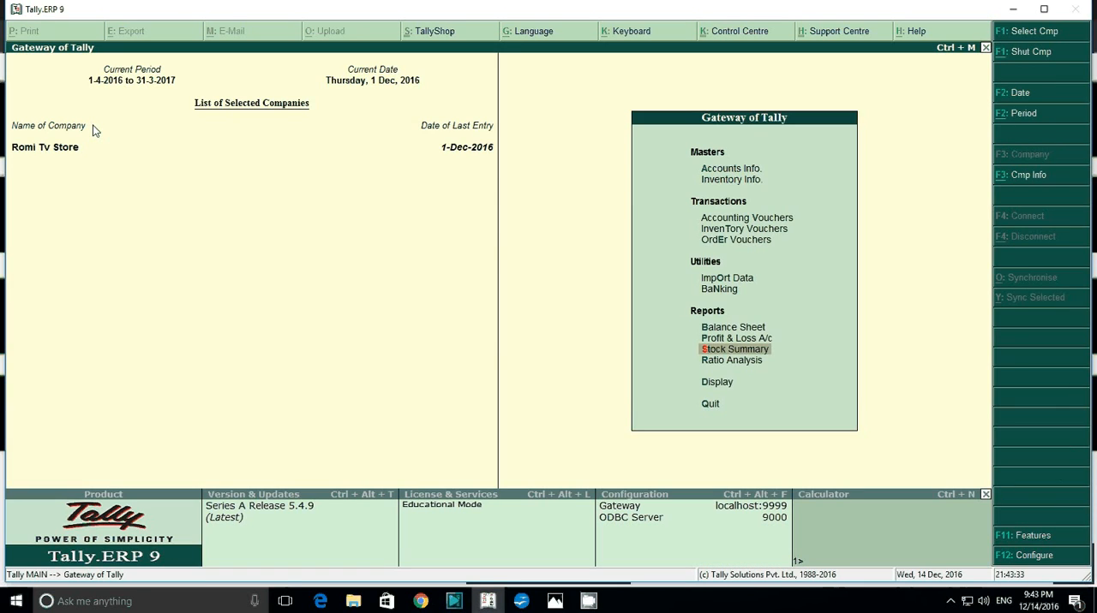
Go to the Inventory Books among the display reports.
{"action": "key", "text": "Up"}
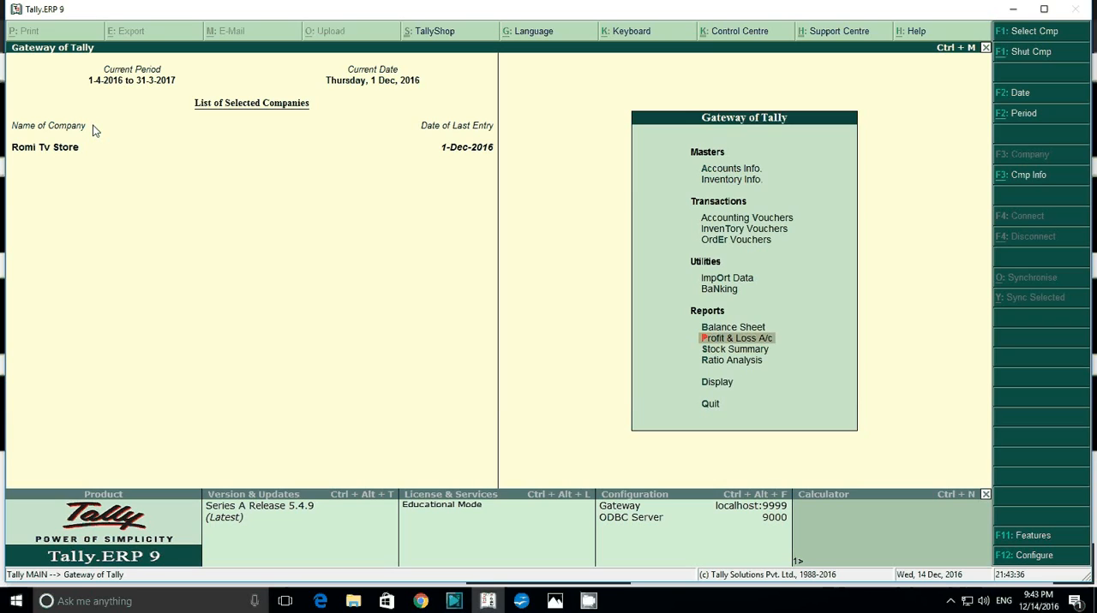
{"action": "key", "text": "Down"}
{"action": "key", "text": "Down"}
{"action": "key", "text": "Down"}
{"action": "key", "text": "Return"}
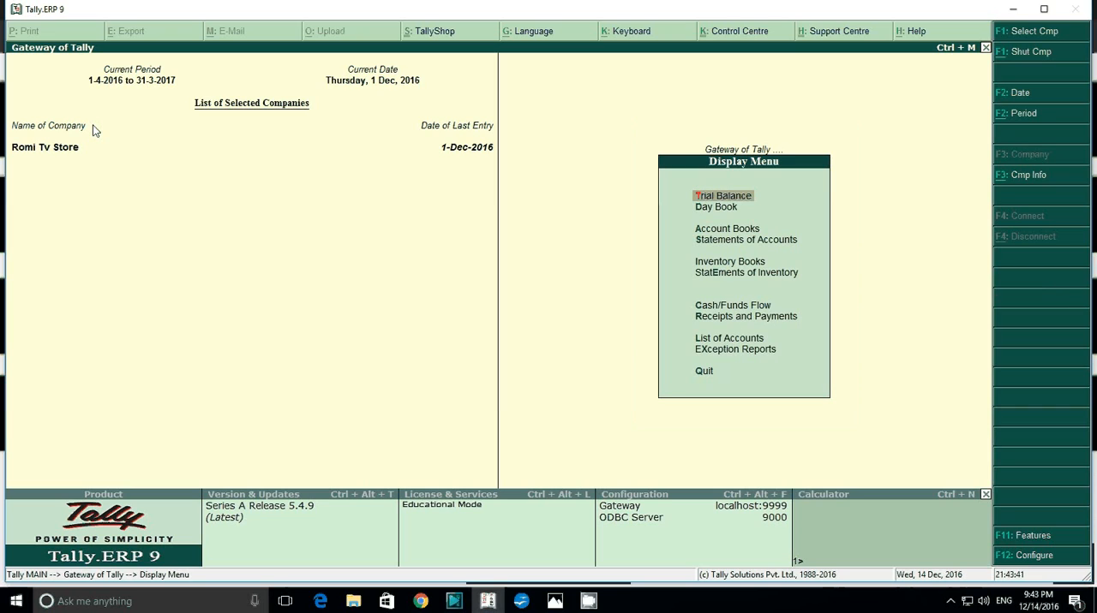
{"action": "key", "text": "Down"}
{"action": "key", "text": "Down"}
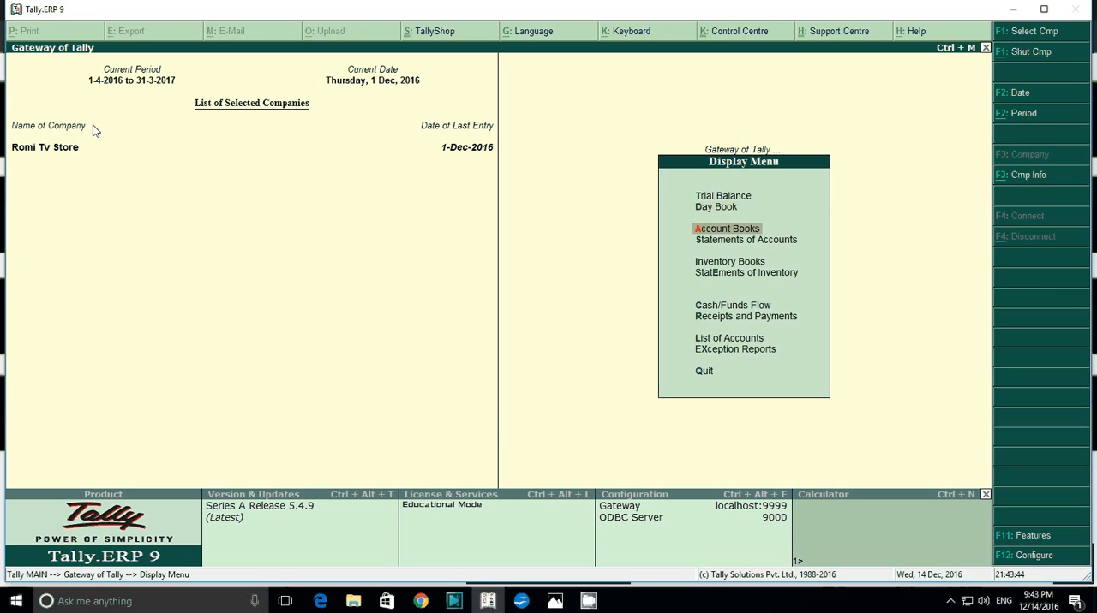
{"action": "key", "text": "Down"}
{"action": "key", "text": "Return"}
{"action": "key", "text": "Escape"}
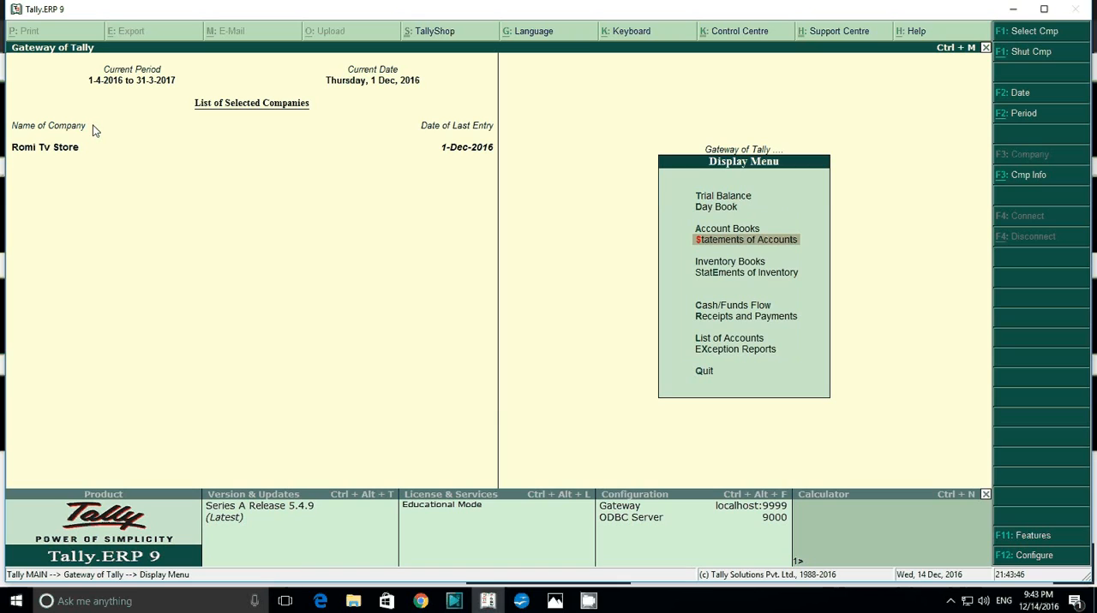
{"action": "key", "text": "Down"}
{"action": "key", "text": "Return"}
Open the Purchase Orders Book and drill down to the list of December purchase order vouchers.
{"action": "key", "text": "Down"}
{"action": "key", "text": "Down"}
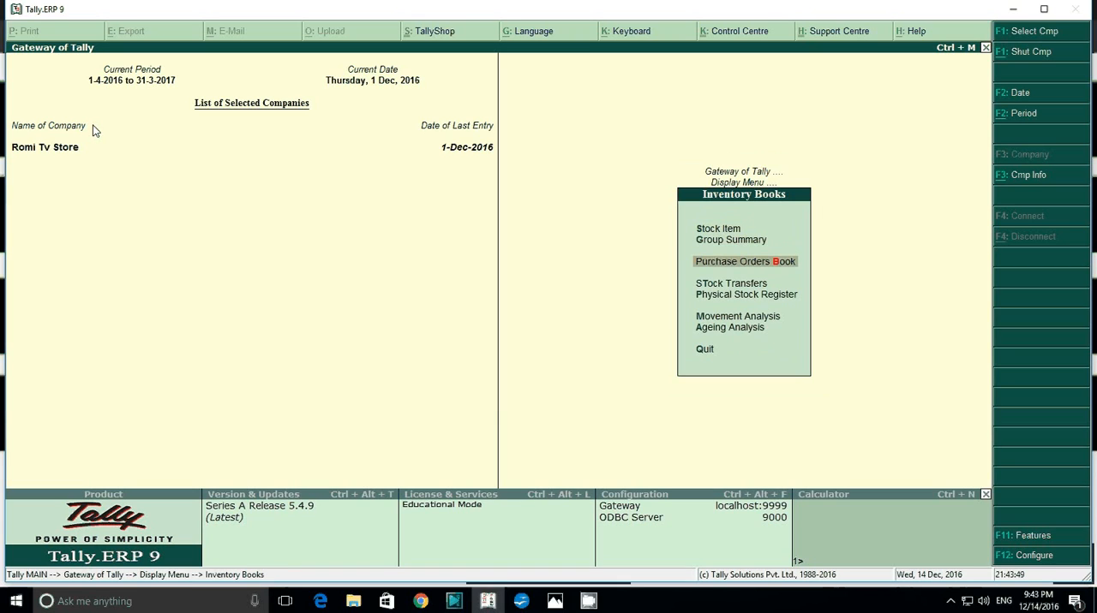
{"action": "key", "text": "Return"}
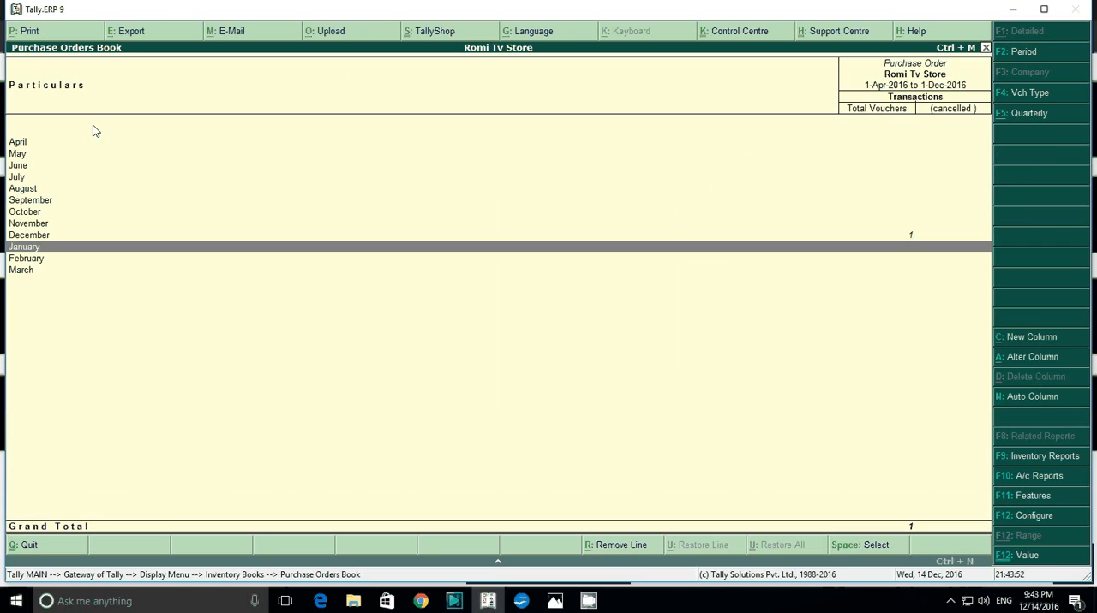
{"action": "key", "text": "Up"}
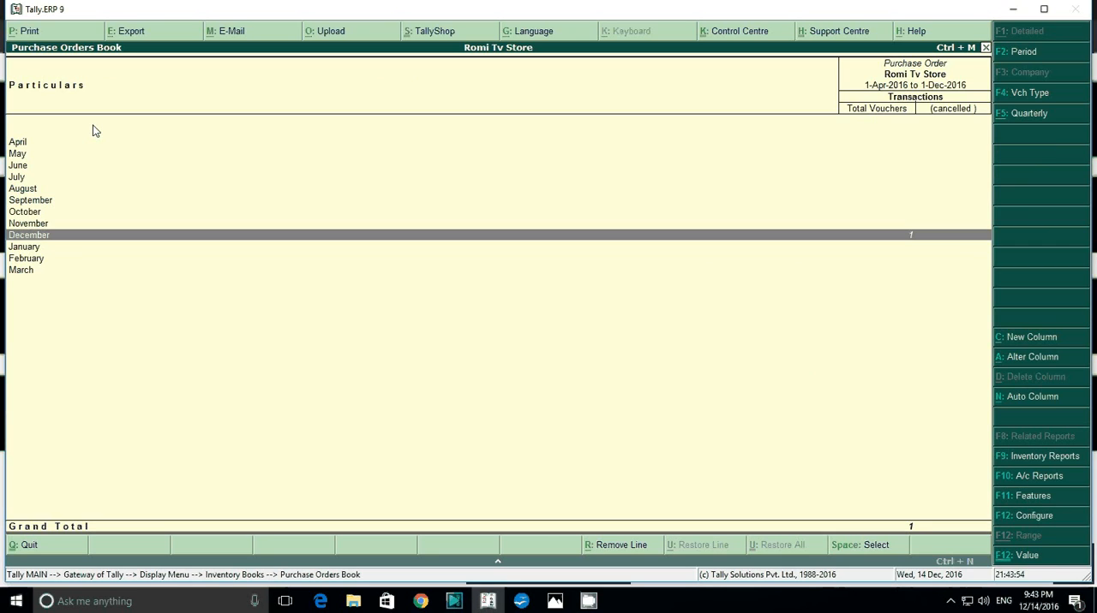
{"action": "key", "text": "Return"}
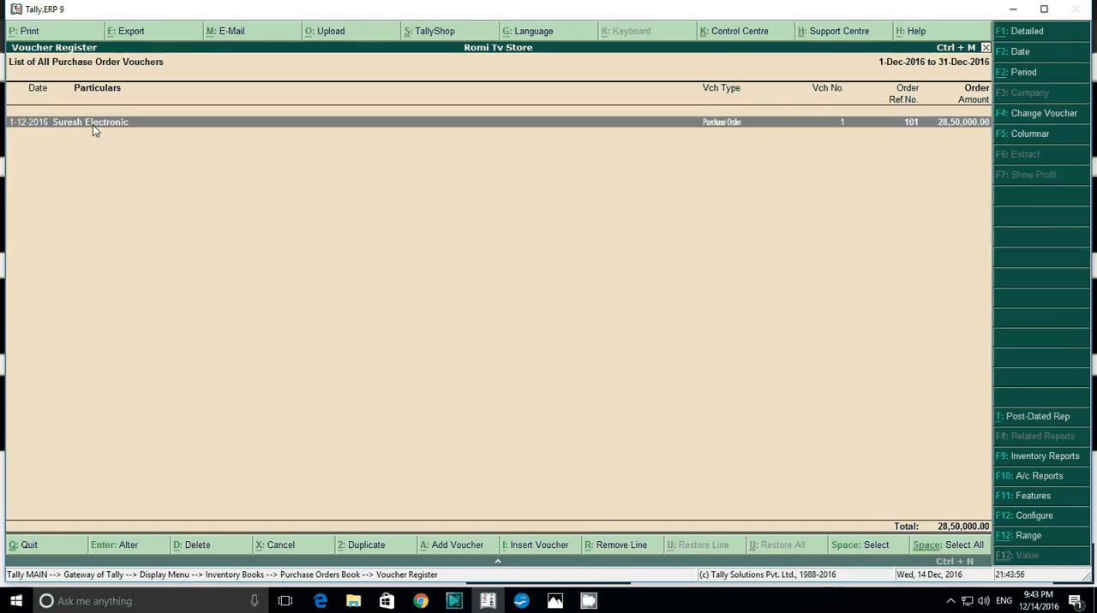